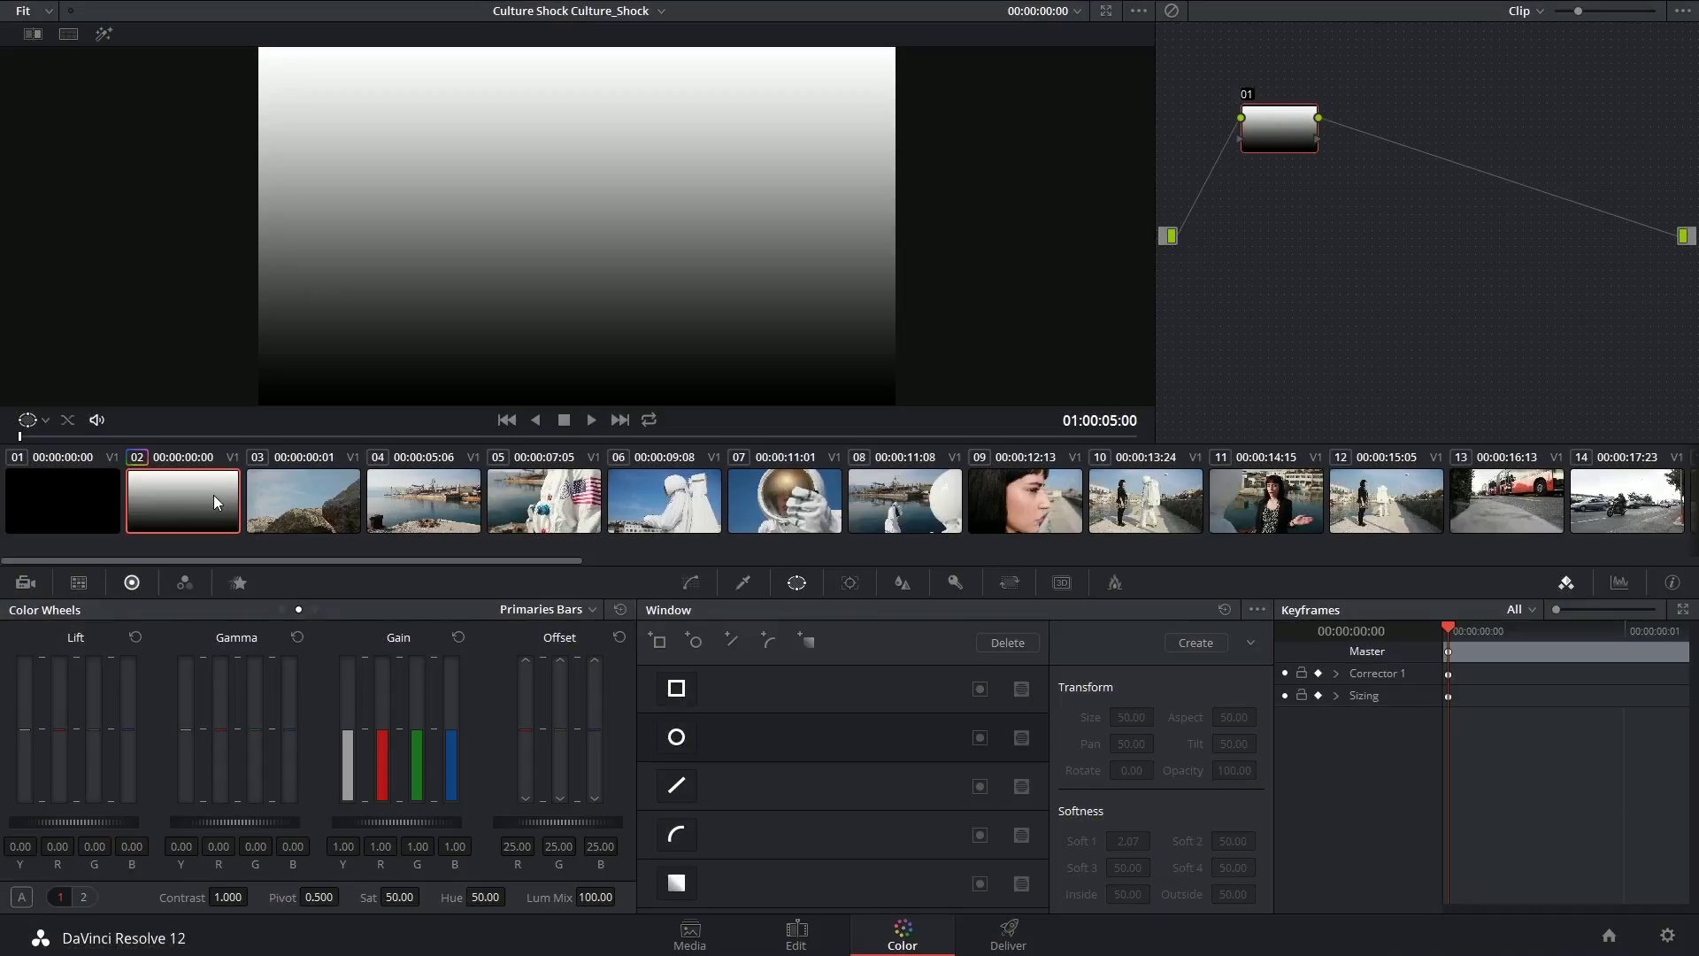
drag(1285, 126, 1302, 183)
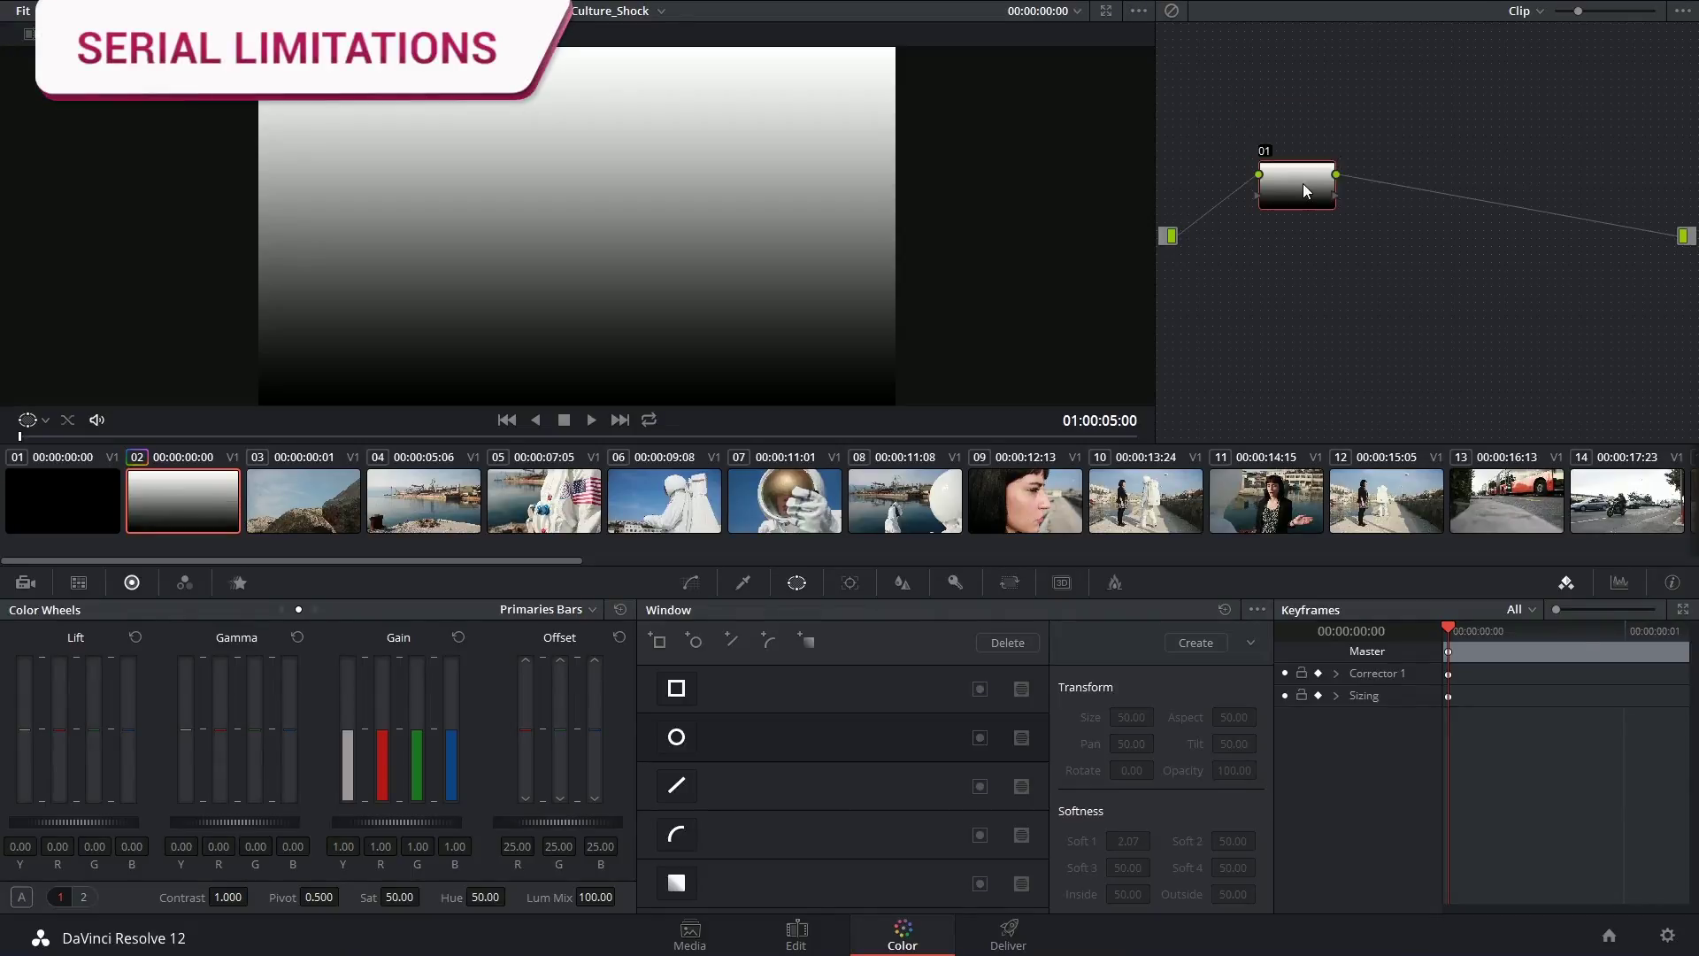
mouse_move(1314, 180)
mouse_down()
mouse_move(1304, 193)
mouse_move(1306, 178)
mouse_up()
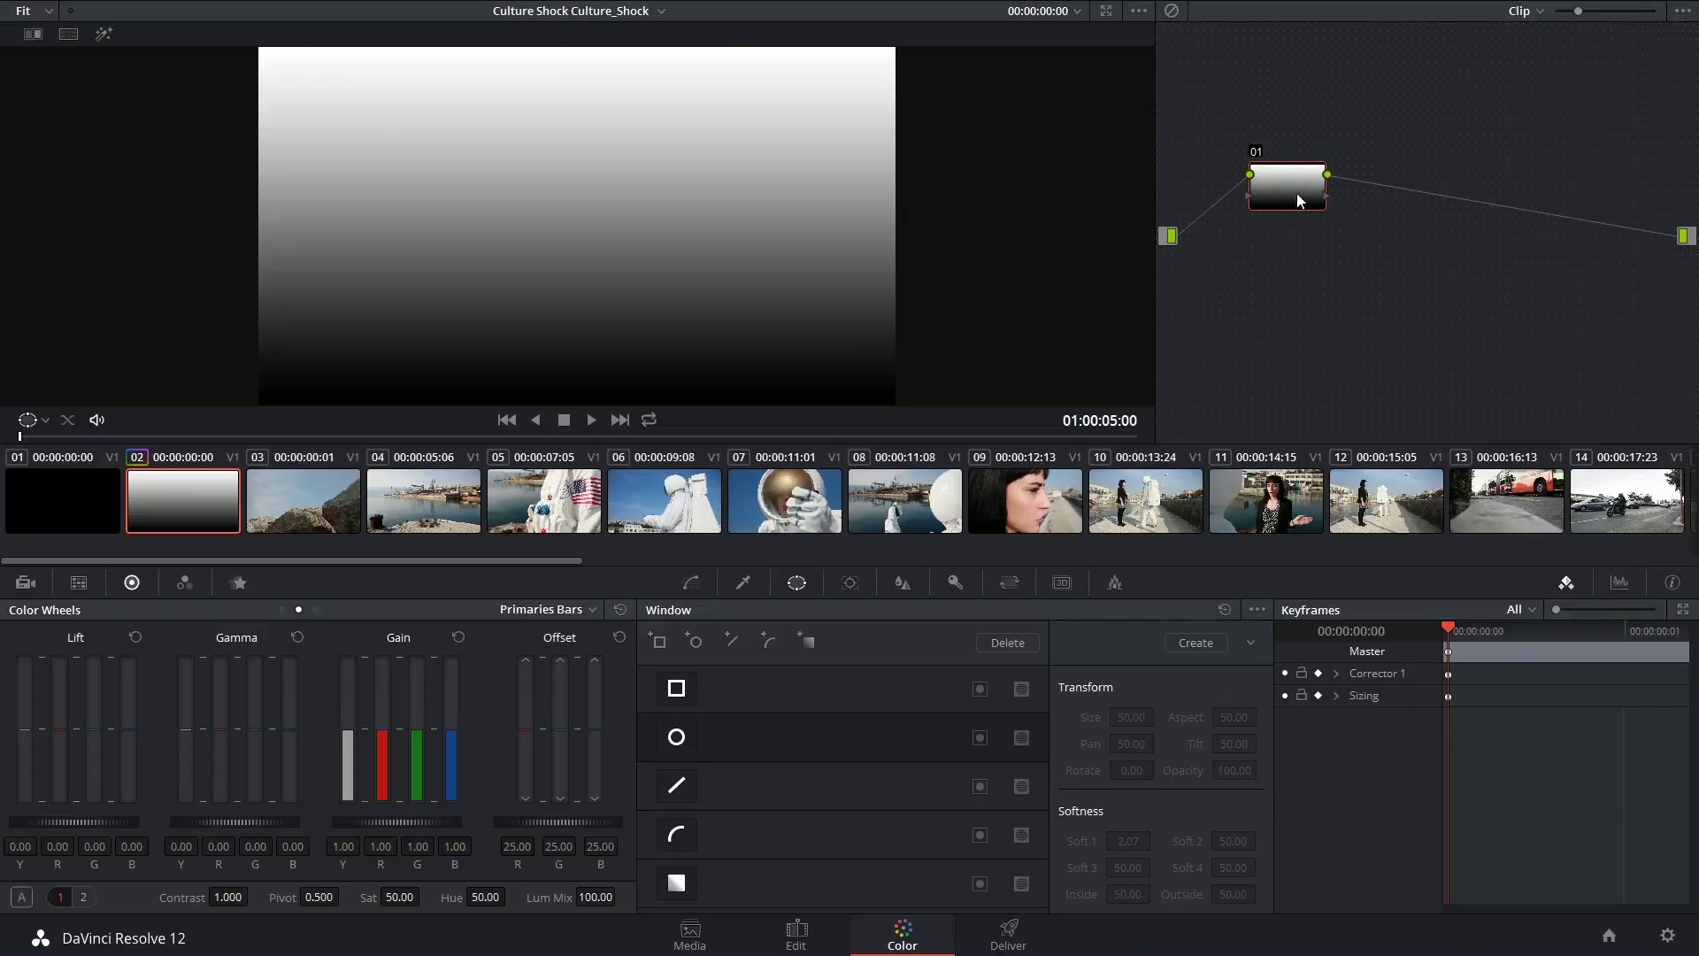
drag(1297, 192, 1323, 193)
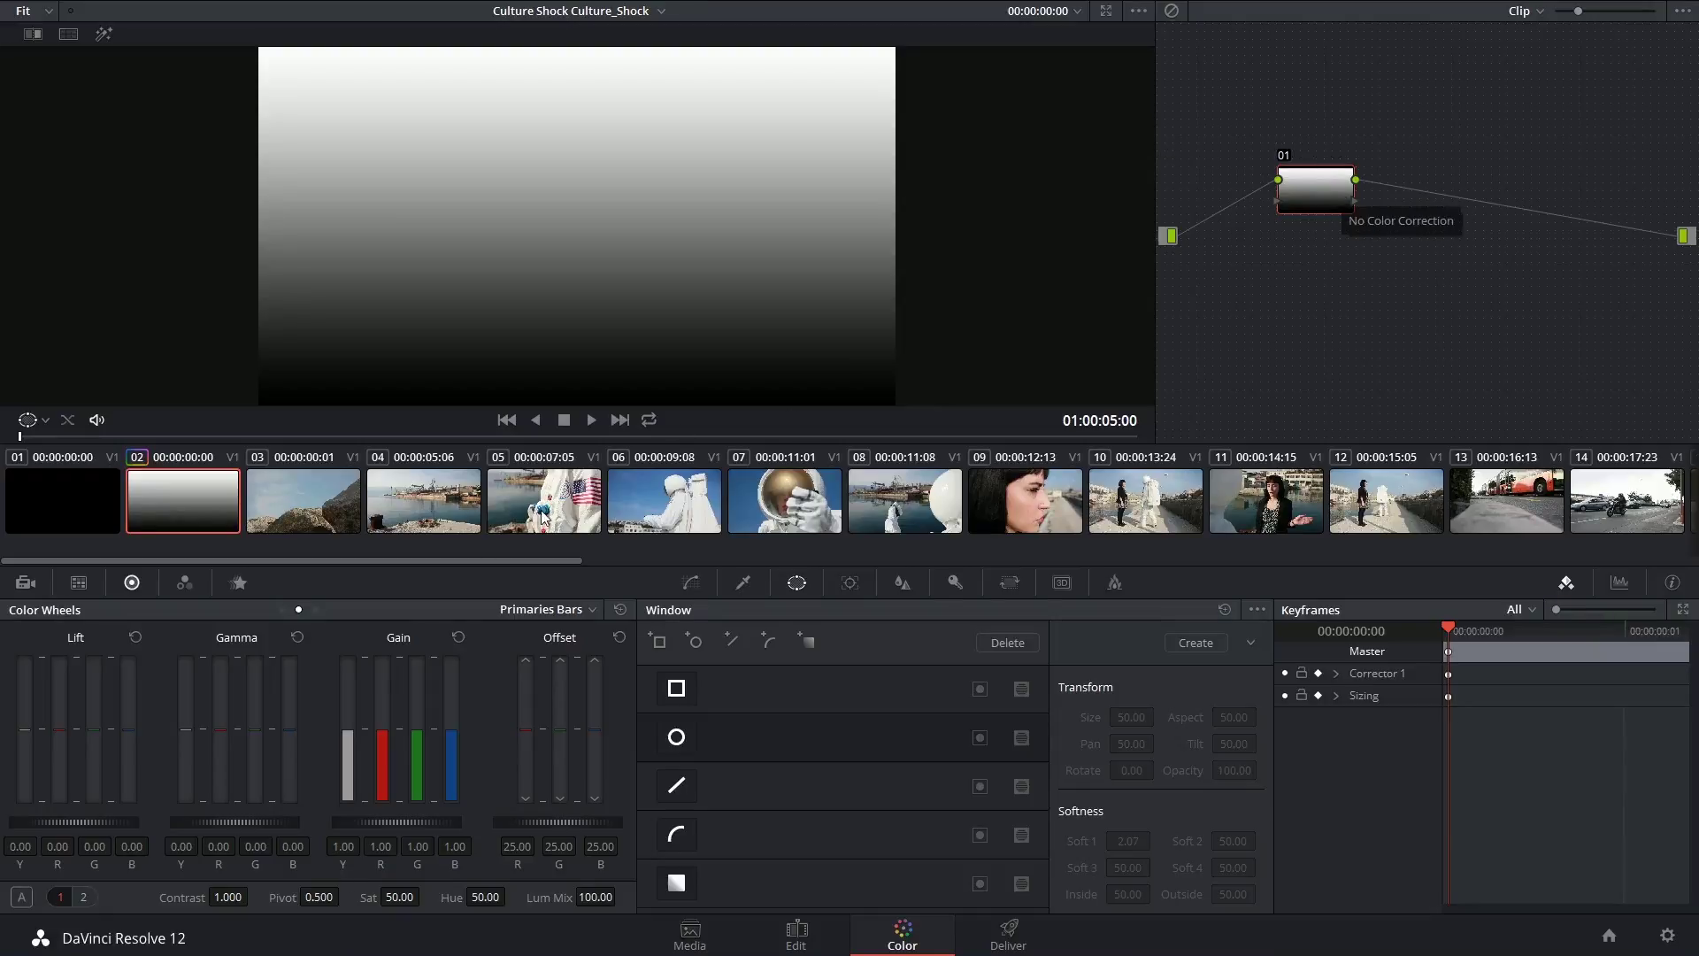
On clip 04, shape the custom luminance curve into an S by lowering the shadows and raising the upper midtones.
click(450, 506)
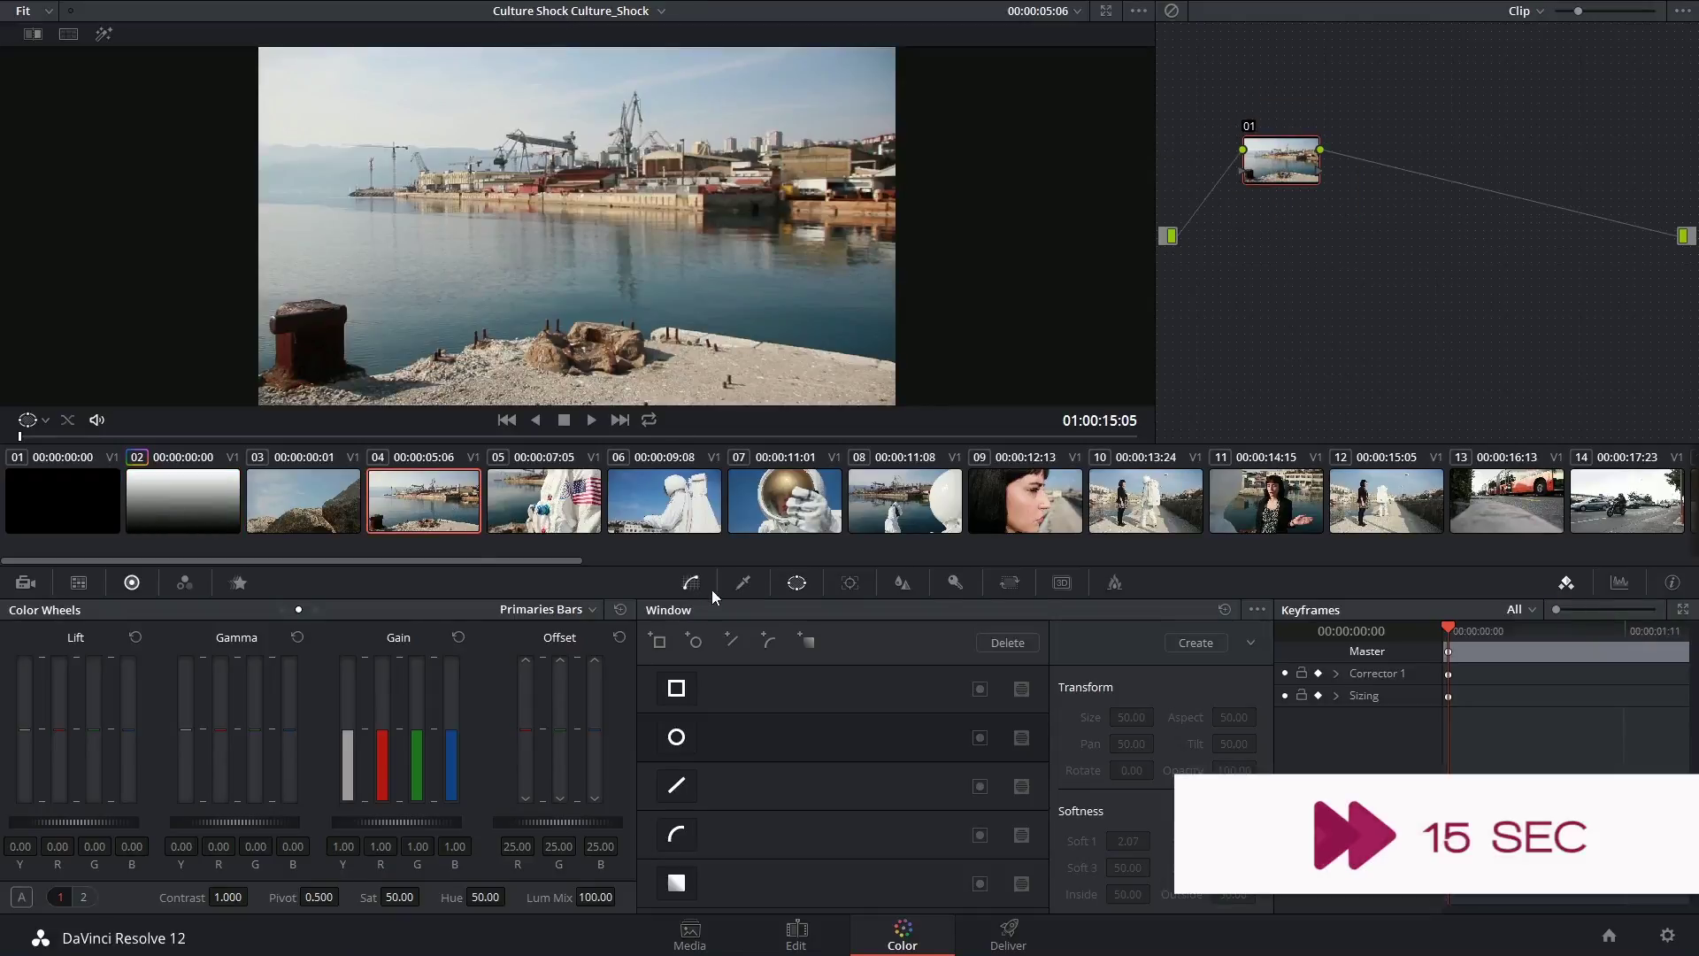
click(692, 583)
click(1148, 638)
click(282, 609)
drag(766, 821, 767, 856)
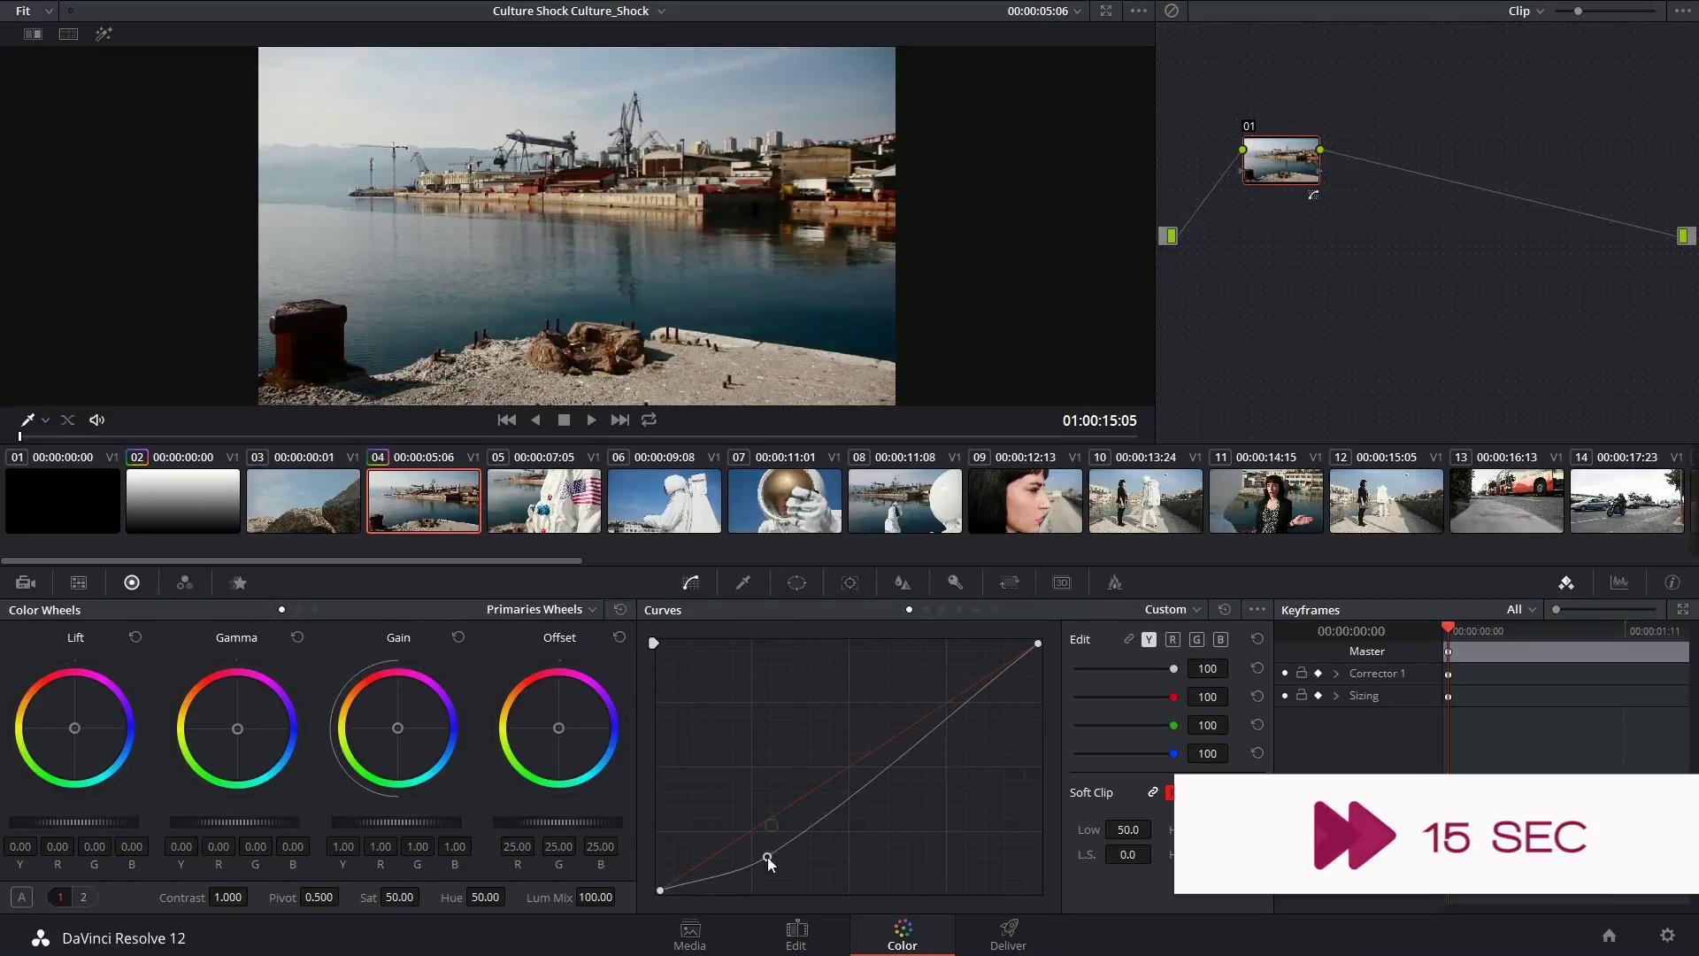
drag(849, 778, 876, 745)
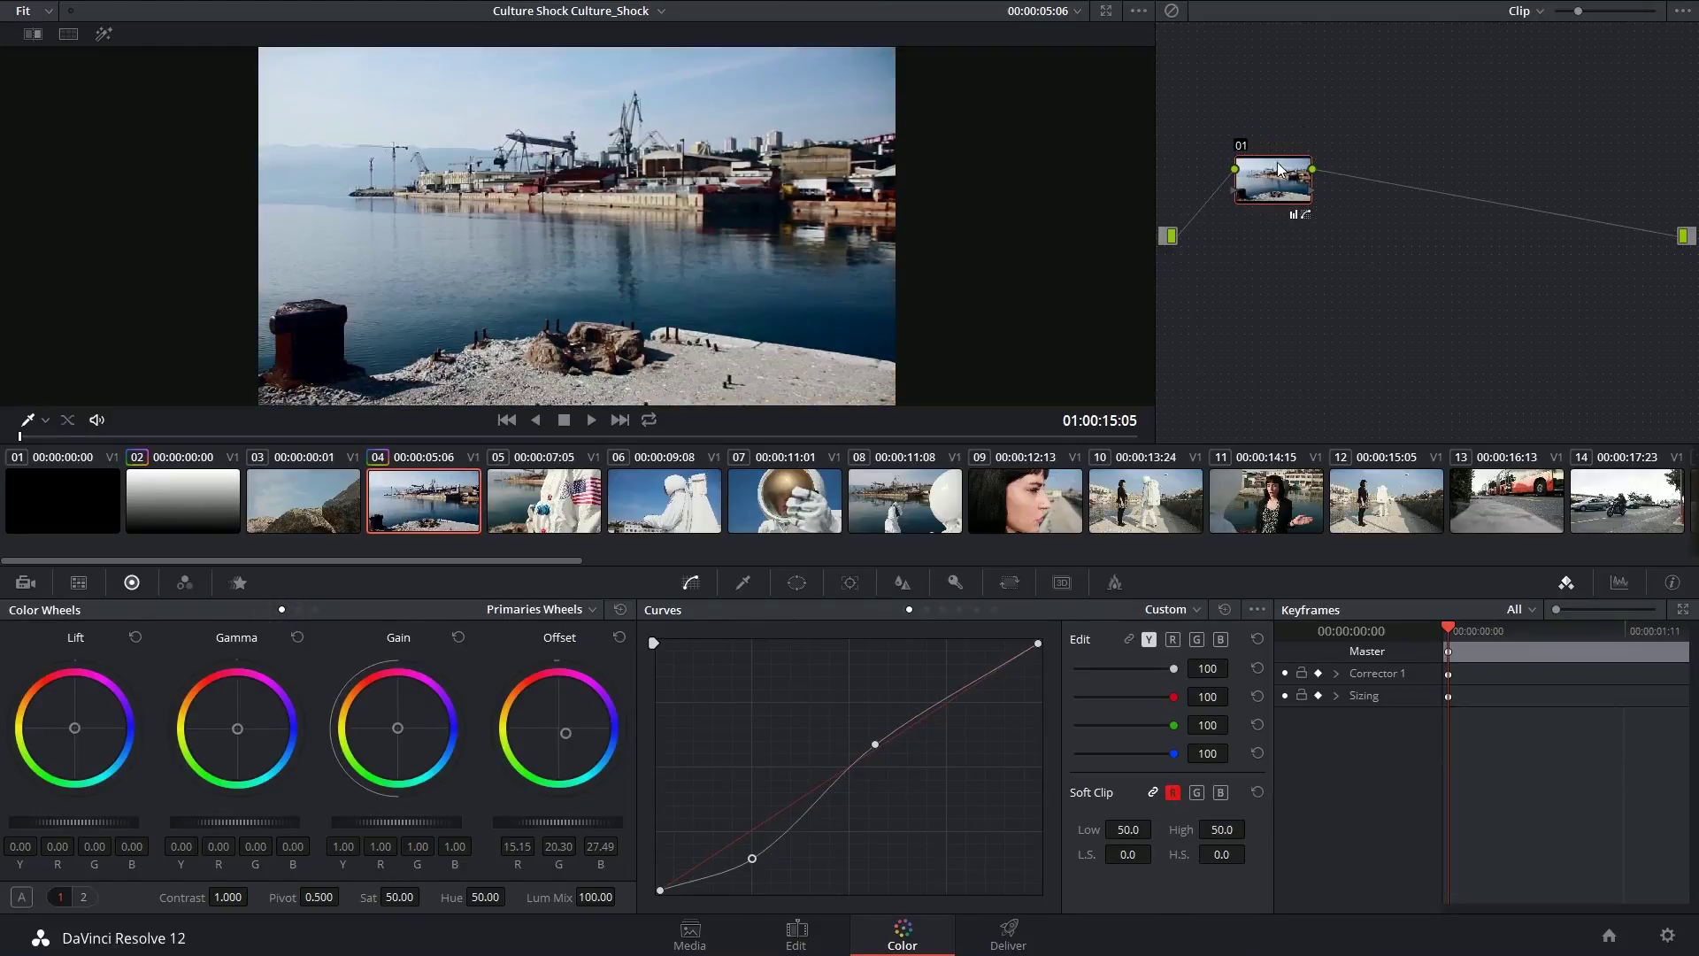
Add a serial node after node 01 on clip 04 and place it beside node 01.
drag(1284, 167, 1277, 174)
key(alt+s)
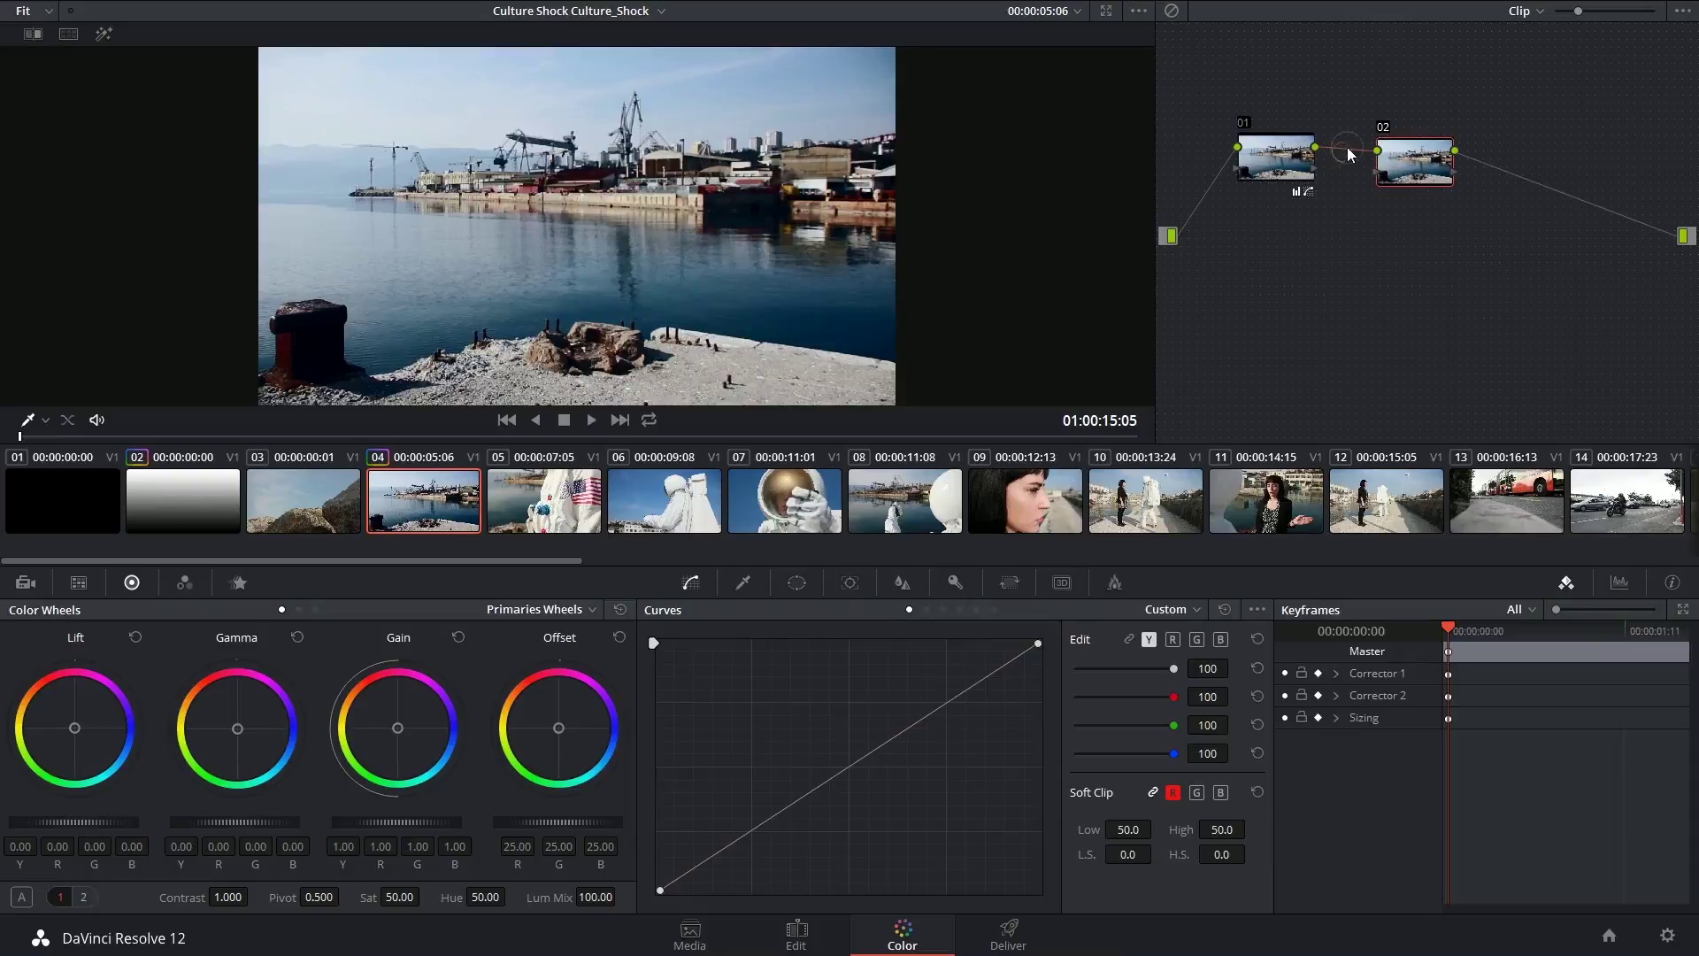
drag(1424, 174, 1416, 172)
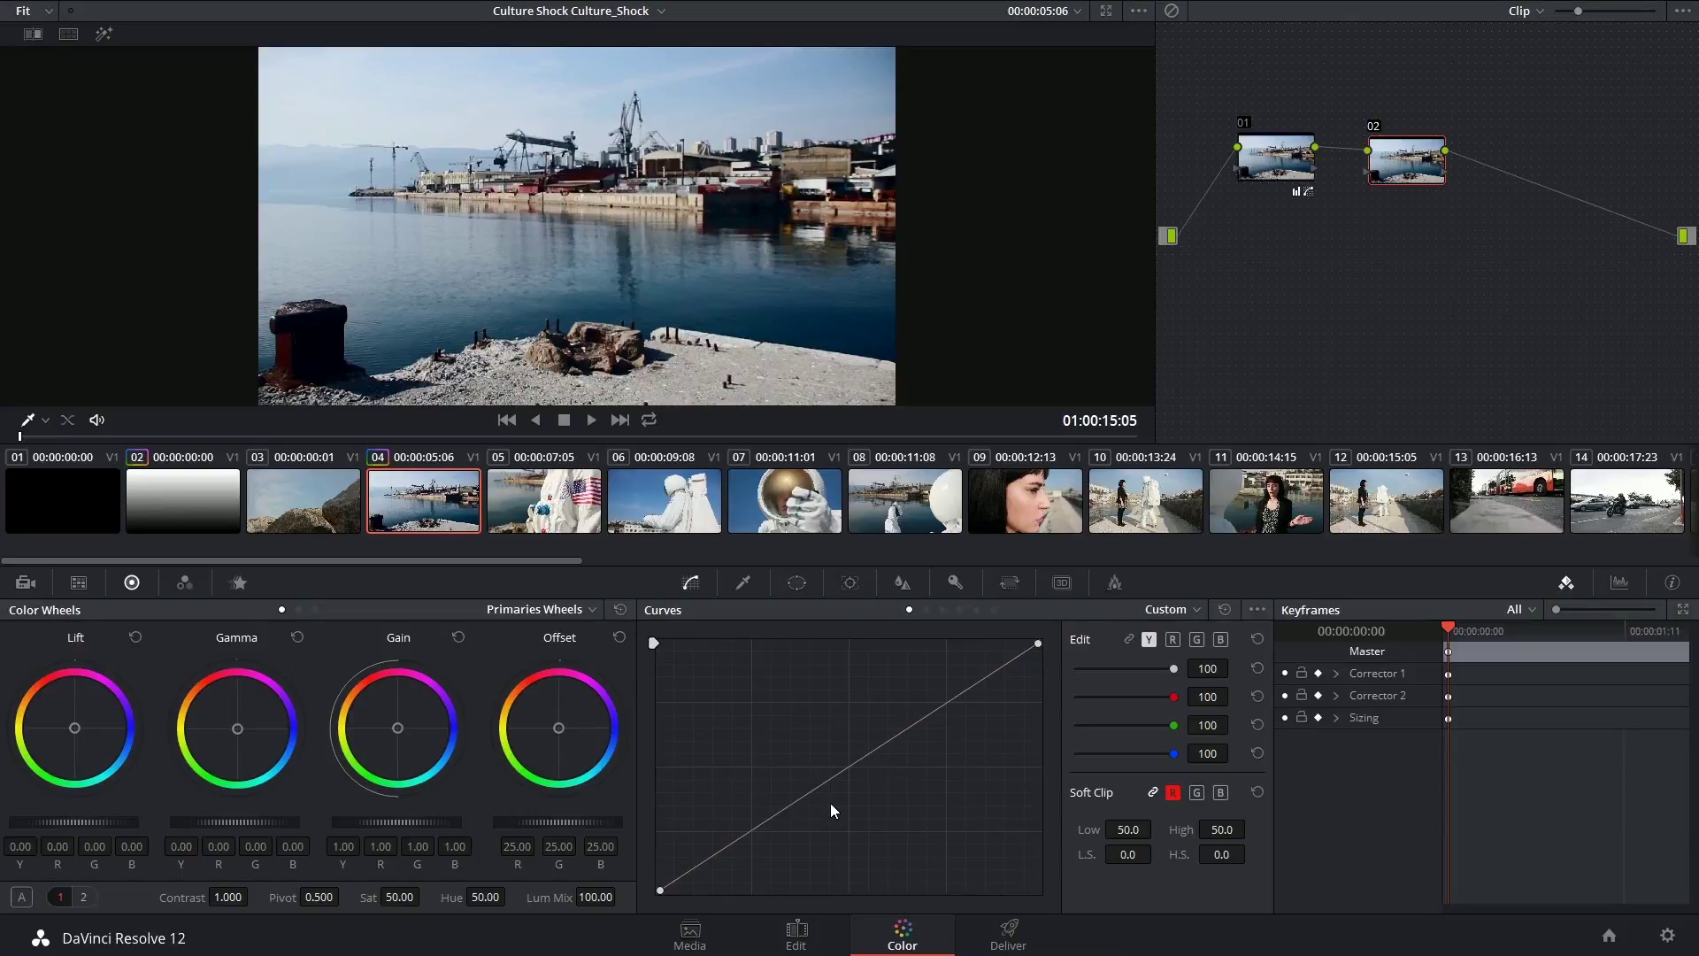
On node 02, raise the Hue Vs Sat curve at input hue 136 to a saturation of 1.92.
click(1269, 162)
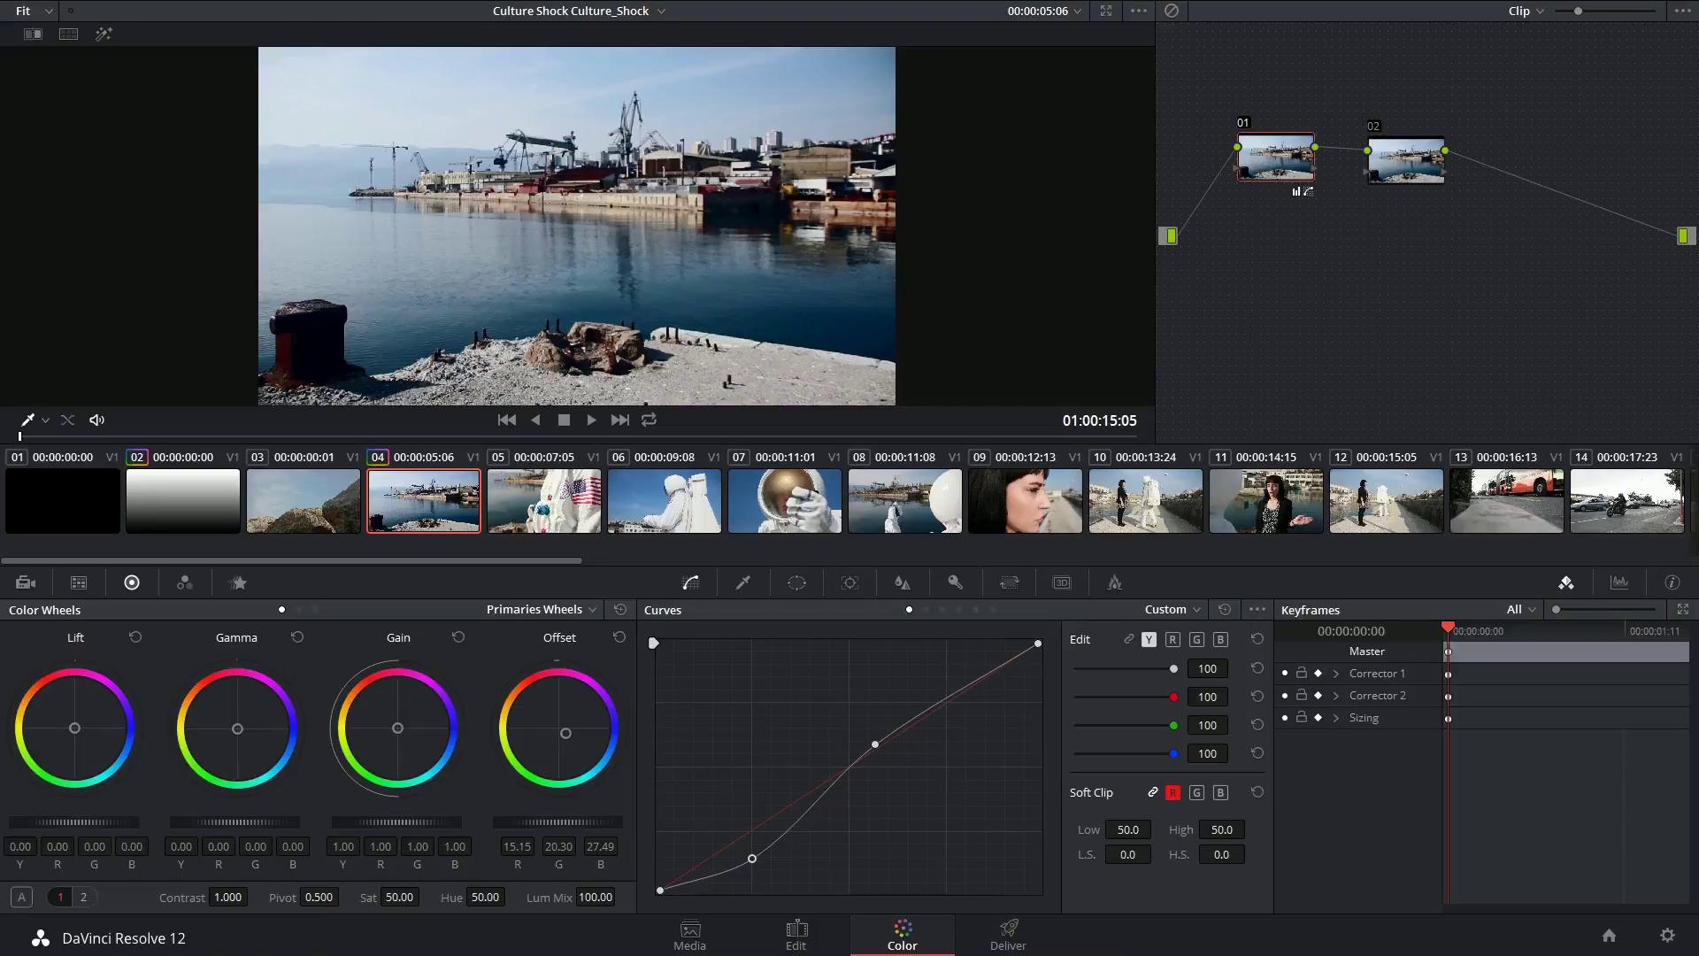
key(shift+apostrophe)
click(943, 610)
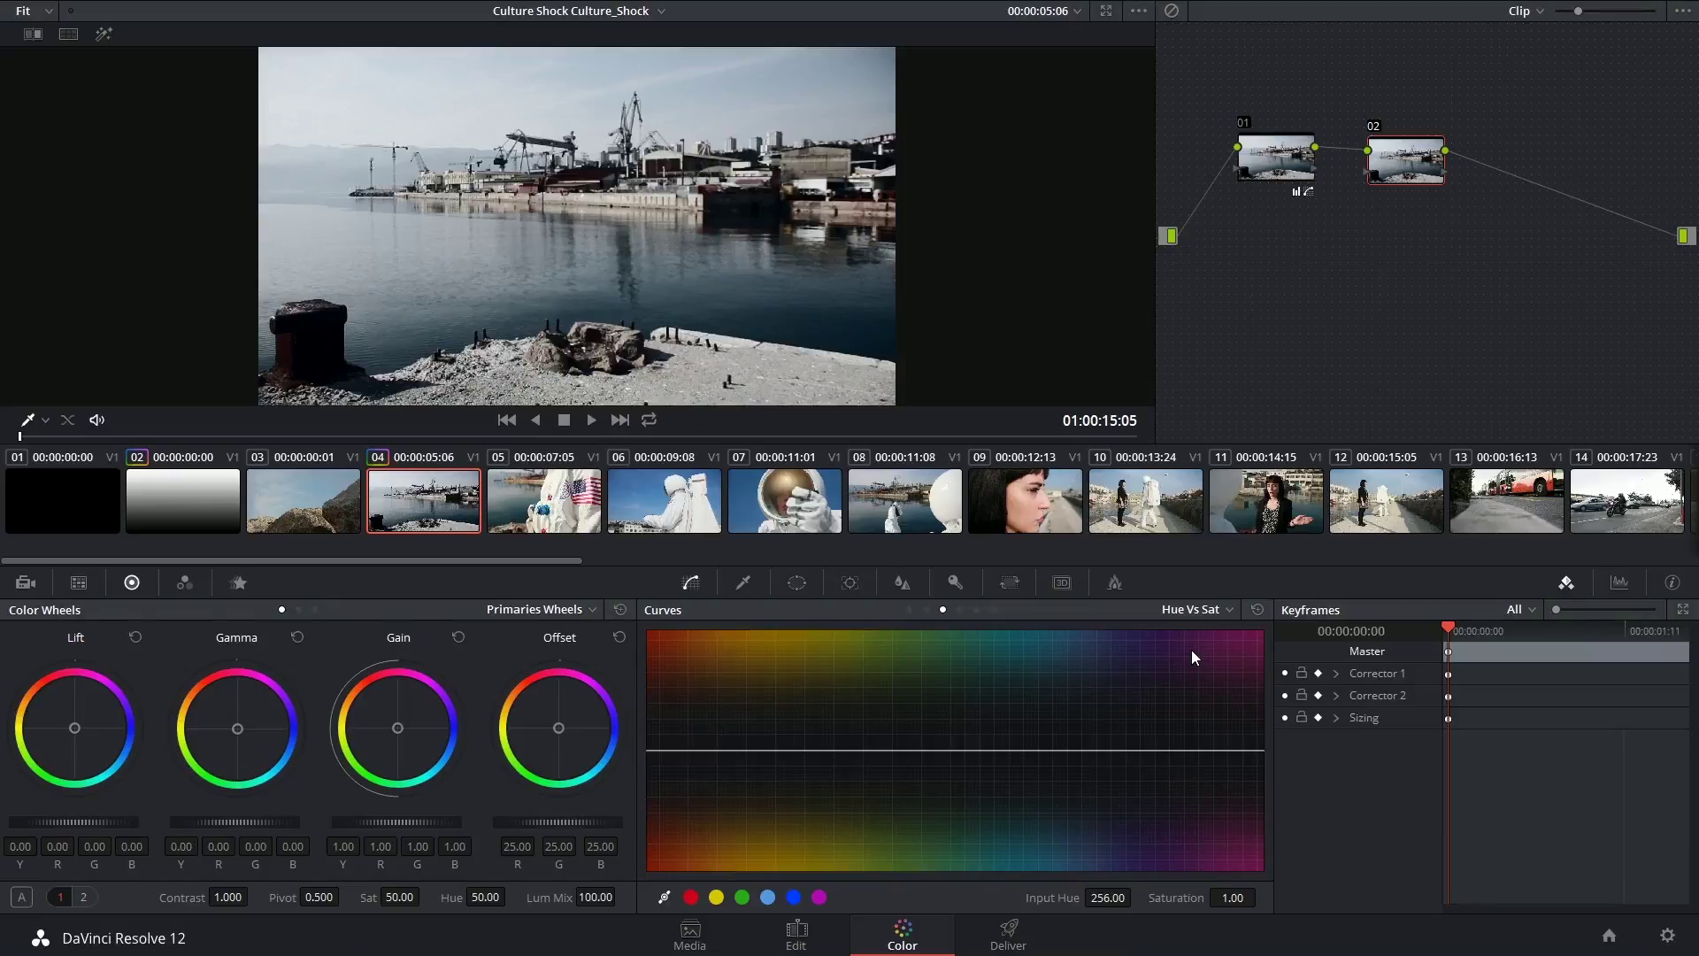
drag(1059, 751, 1058, 639)
Move node 02 below node 01 in the node graph and back up beside it.
drag(1395, 162, 1360, 284)
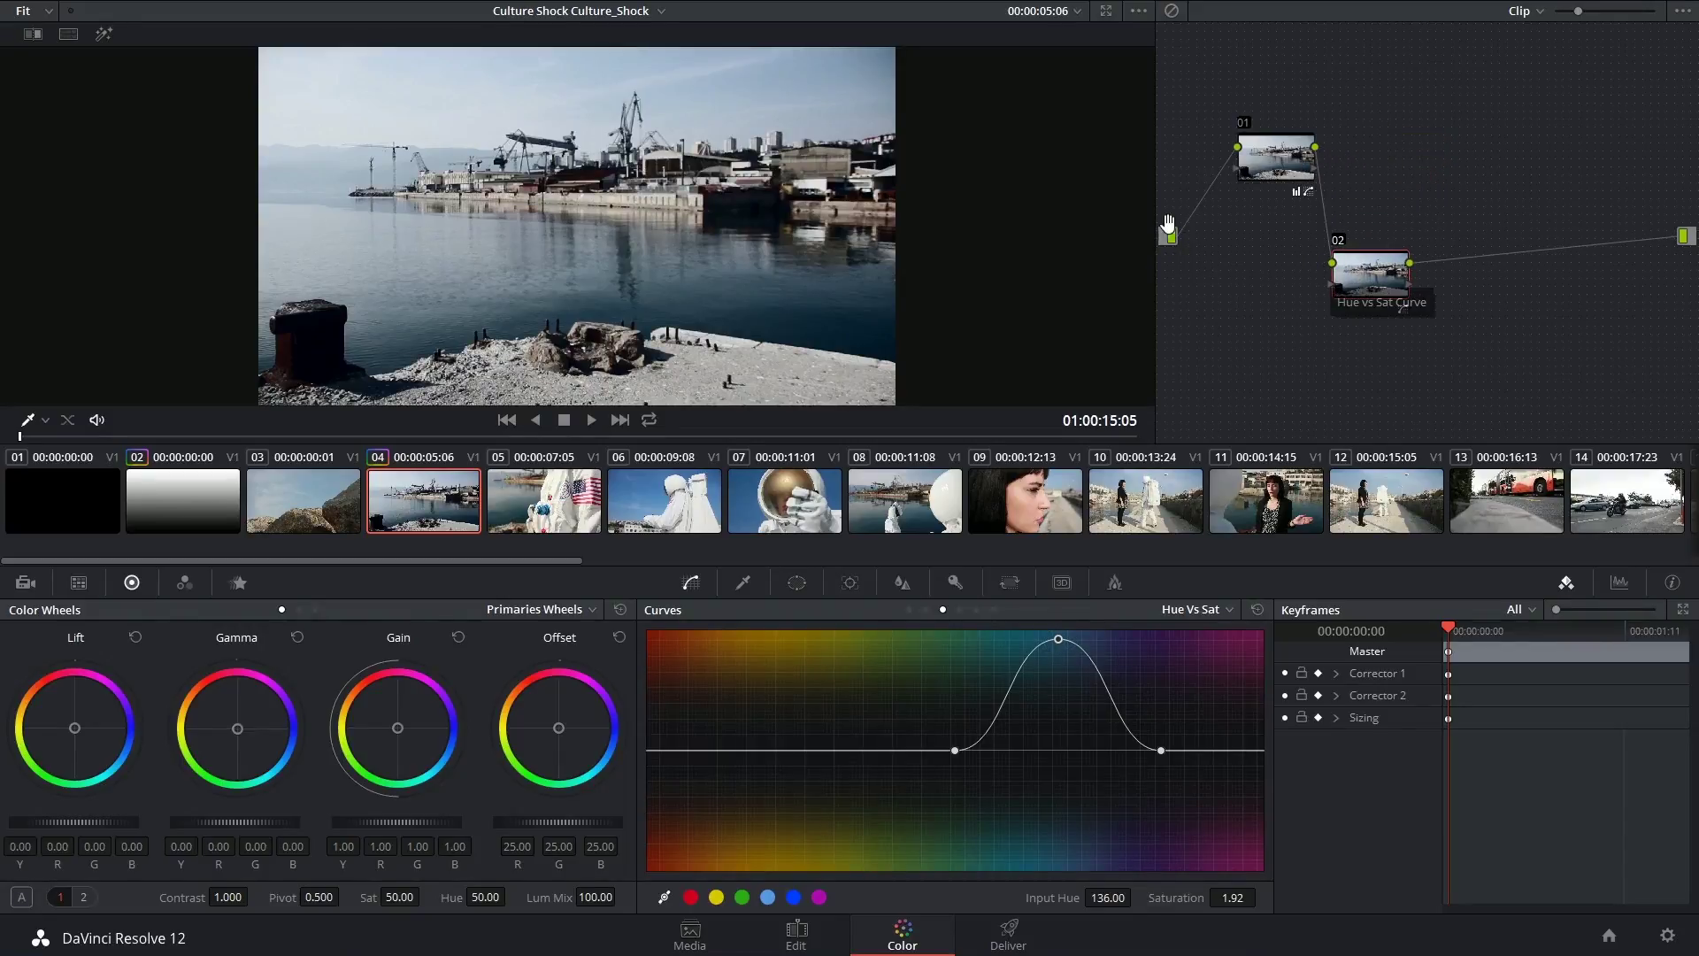
drag(1363, 274, 1246, 257)
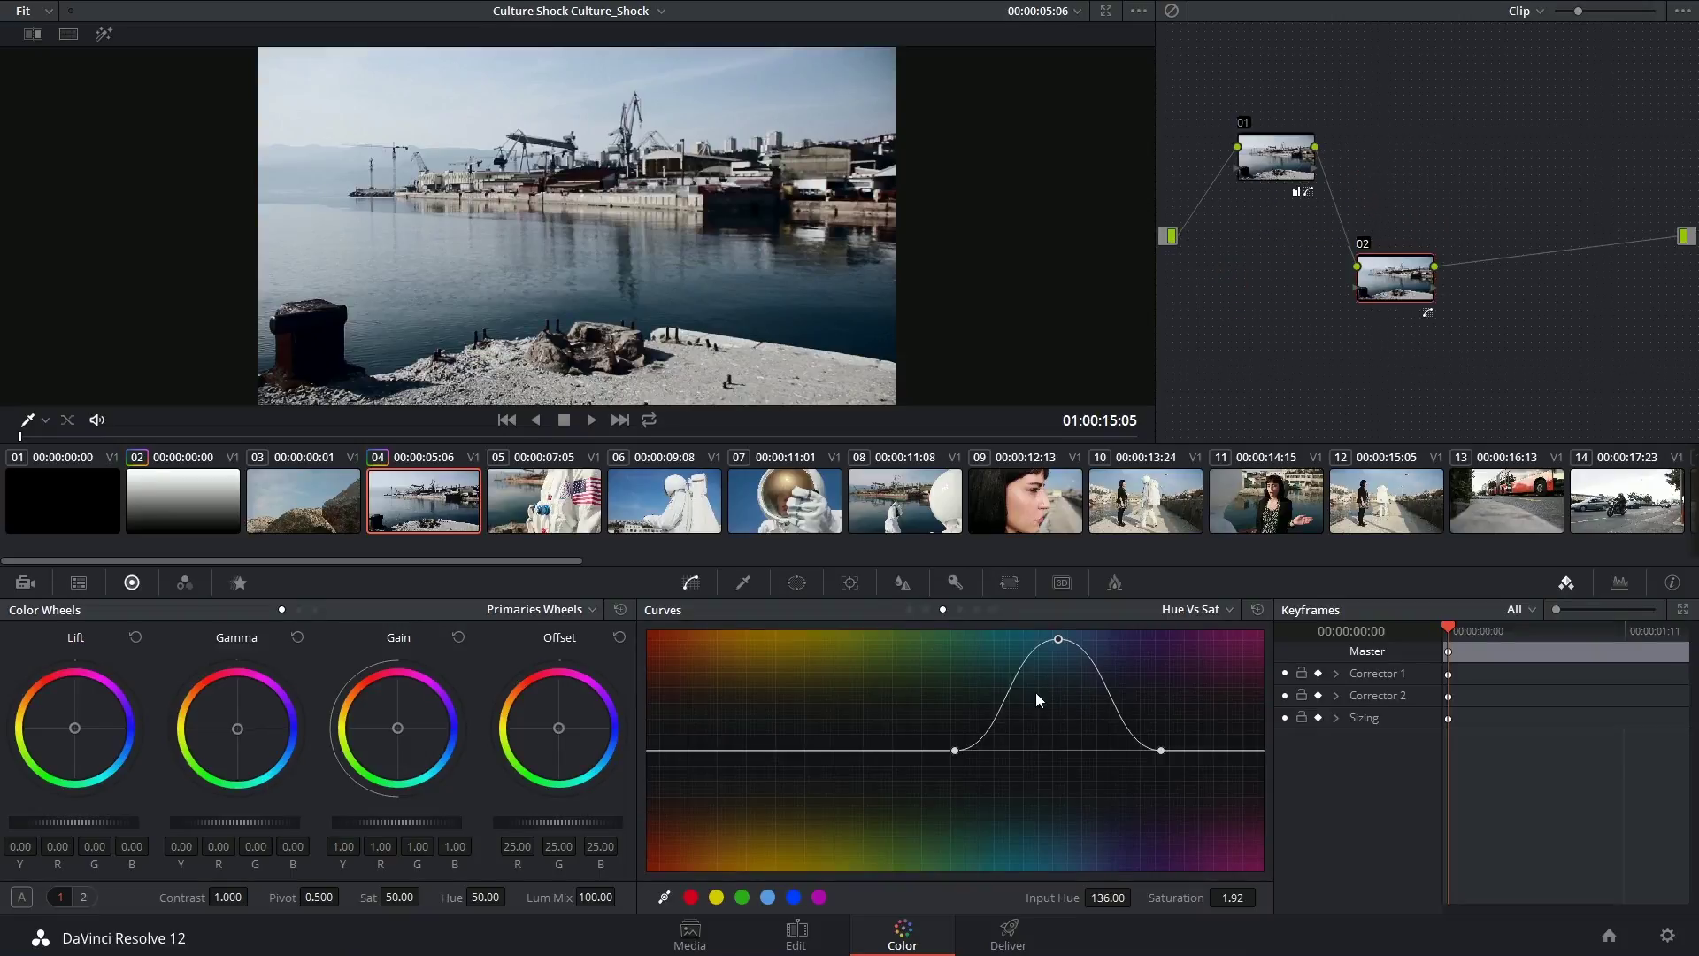
drag(1401, 293, 1401, 188)
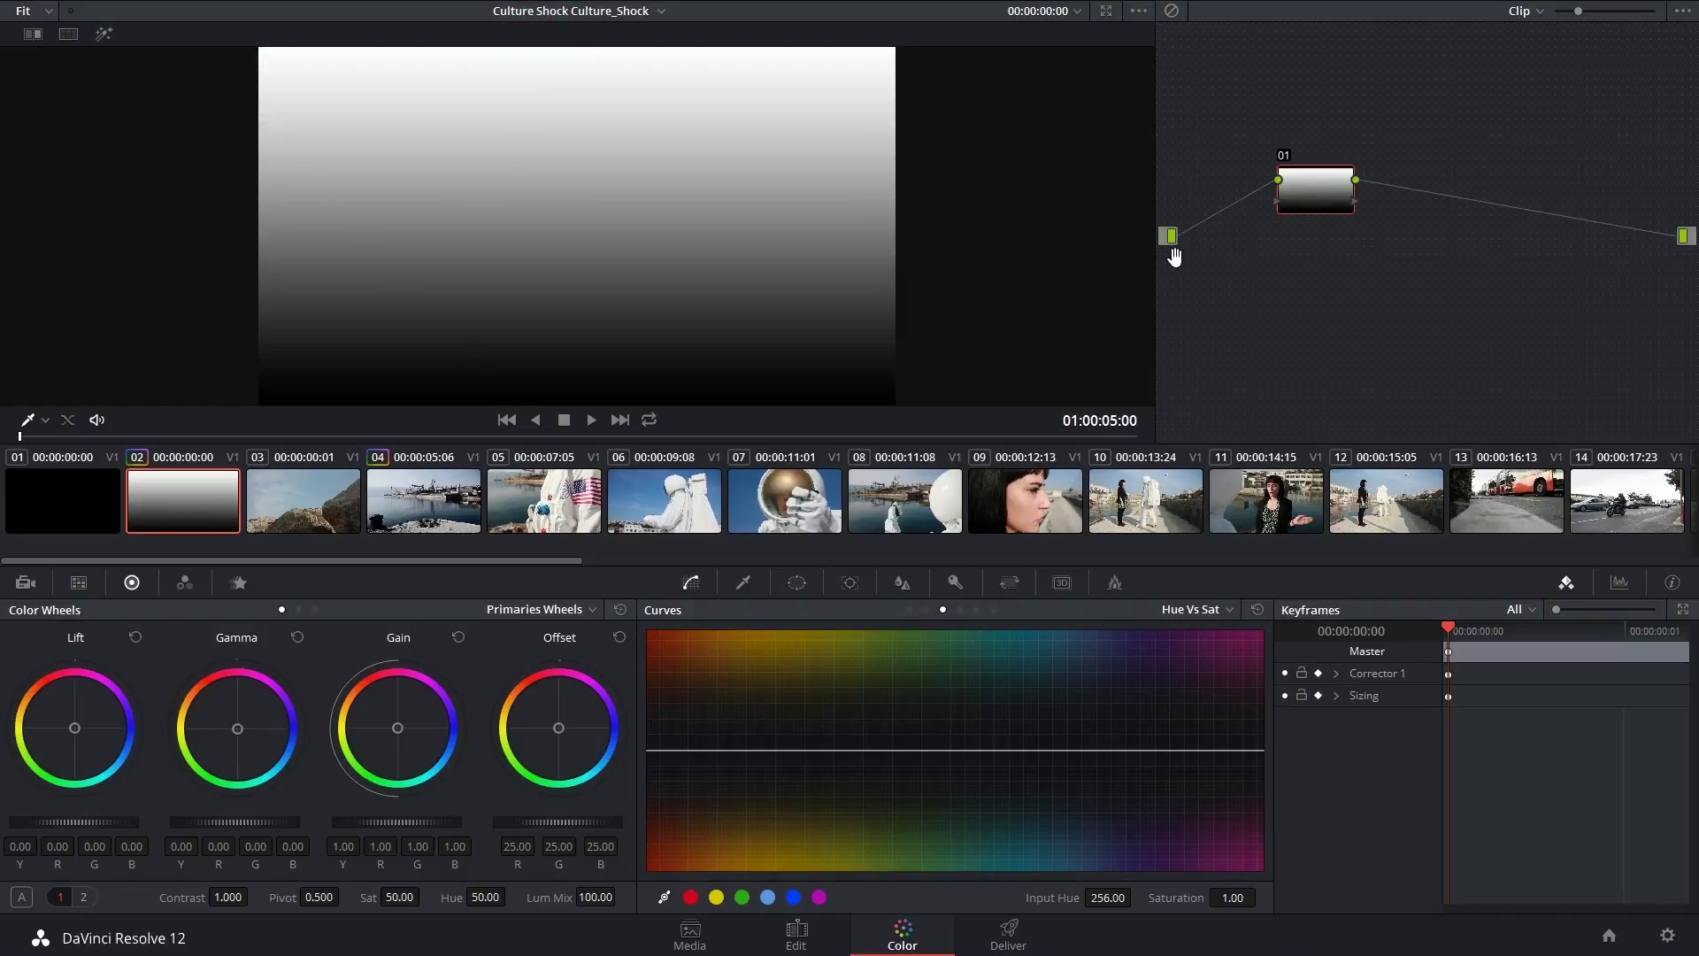
On the gradient clip 02, move node 01 closer to the source and add a serial node after it.
drag(1307, 186, 1255, 191)
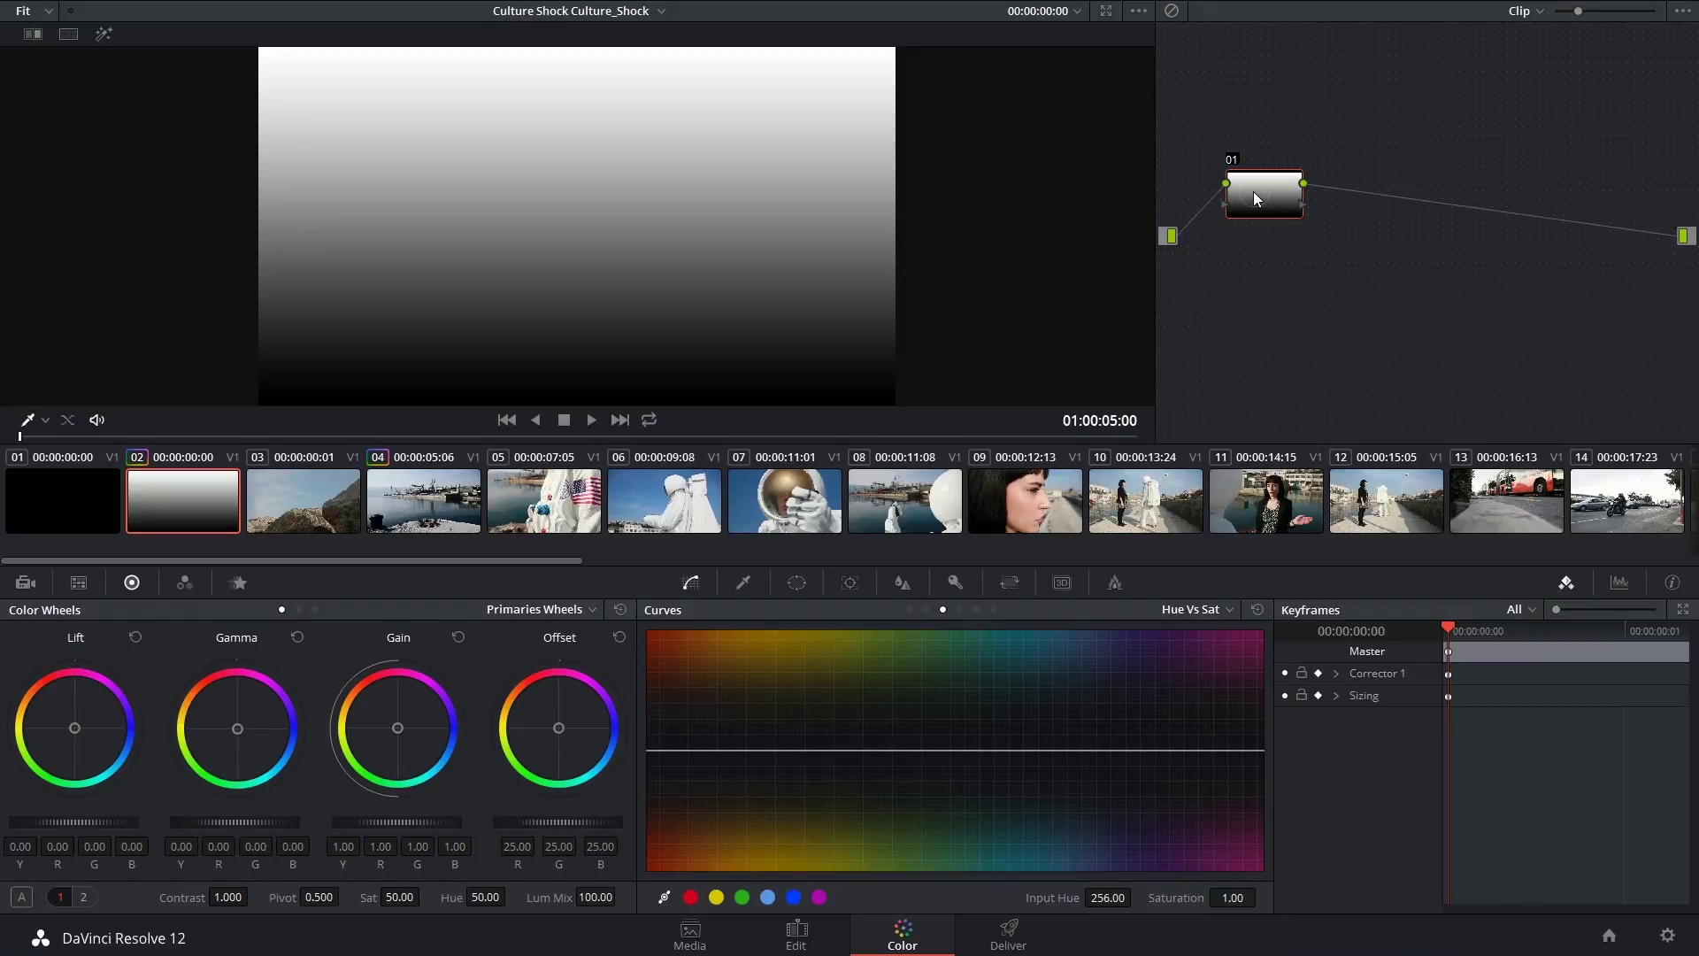
key(alt+s)
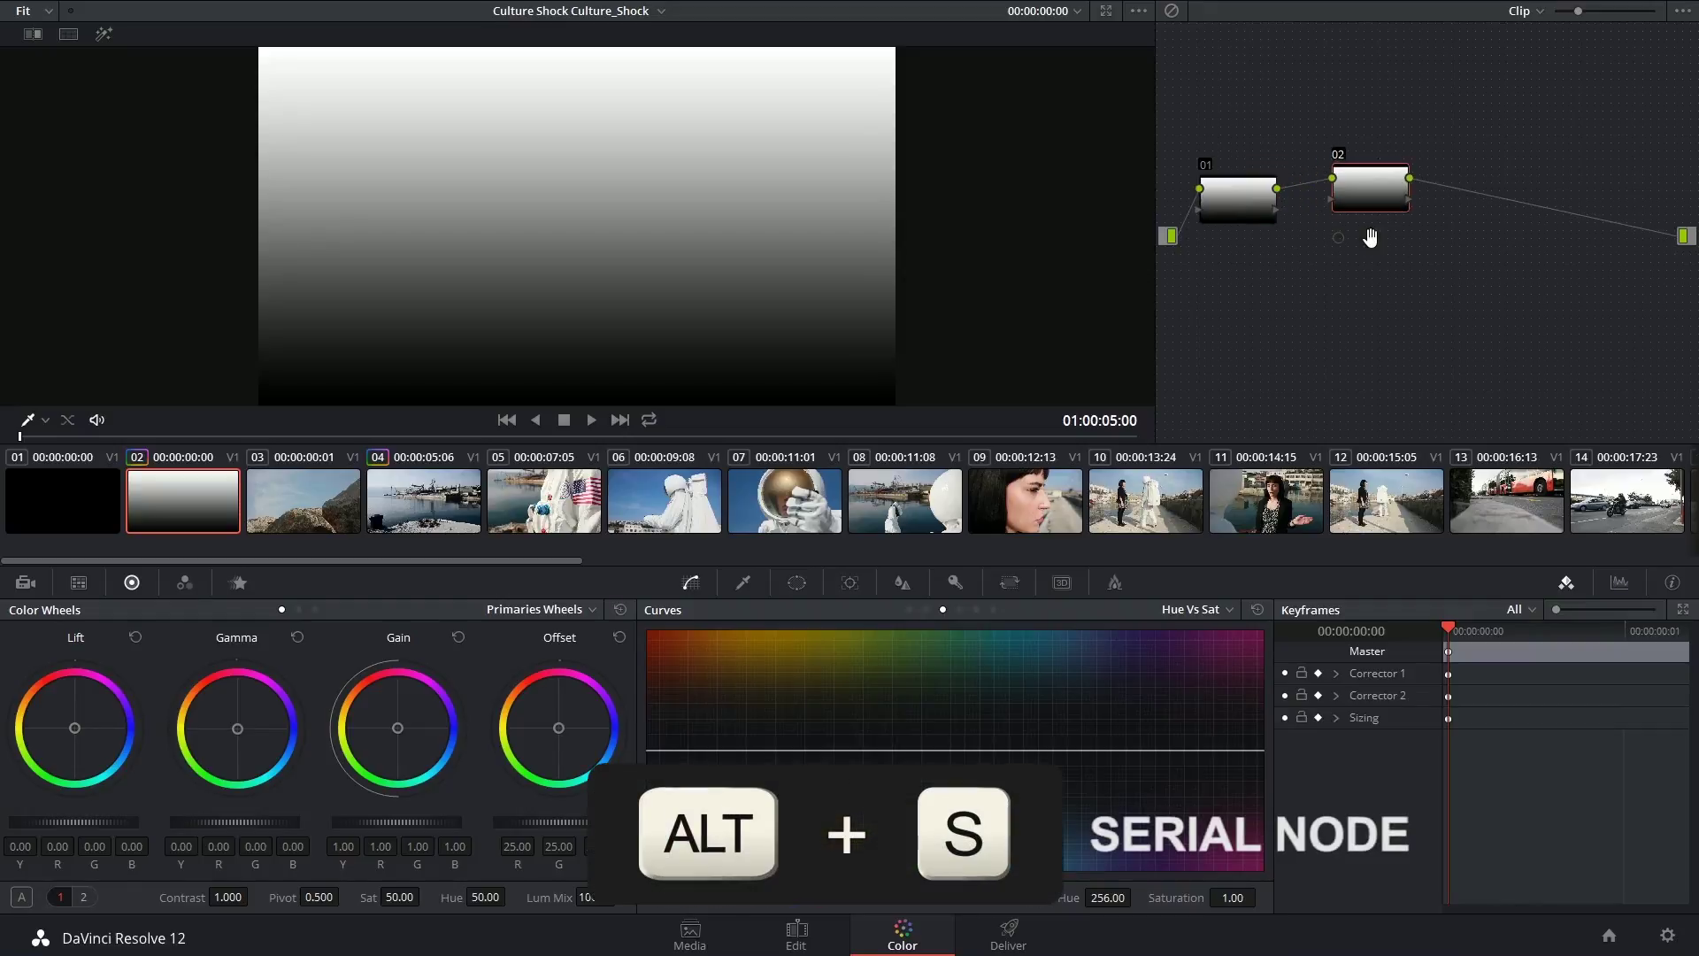
Add a parallel node to node 02 and shift the parallel mixer slightly away from the two branches.
right_click(1427, 128)
mouse_move(1351, 138)
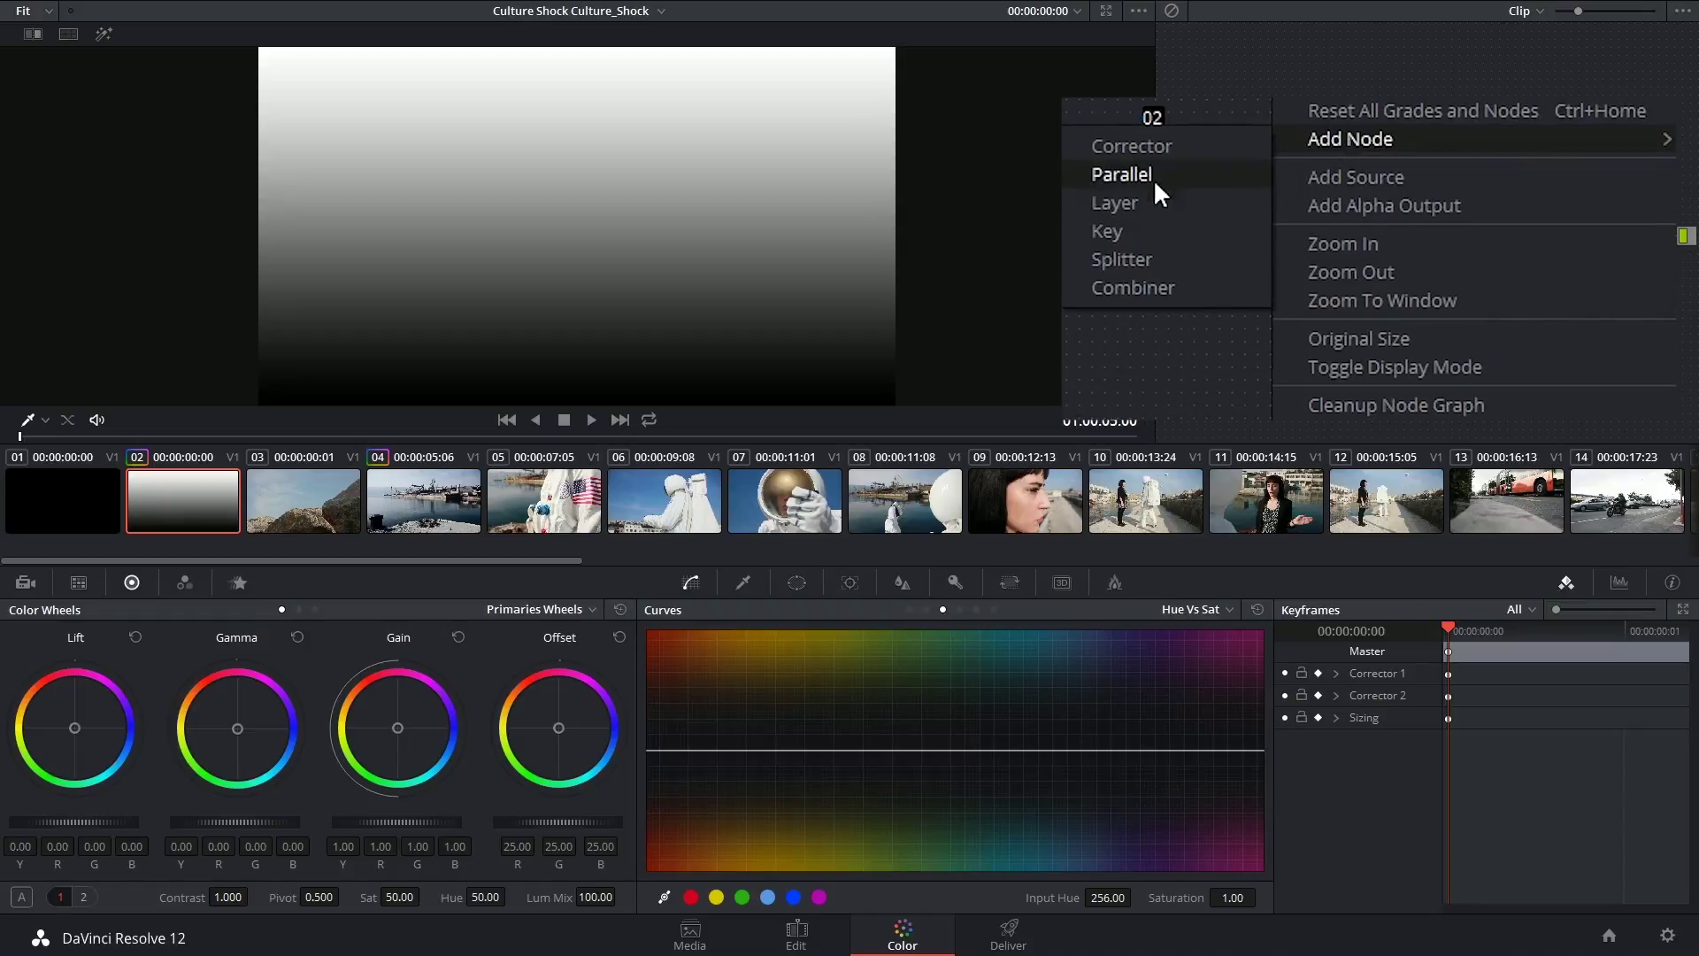
click(1351, 133)
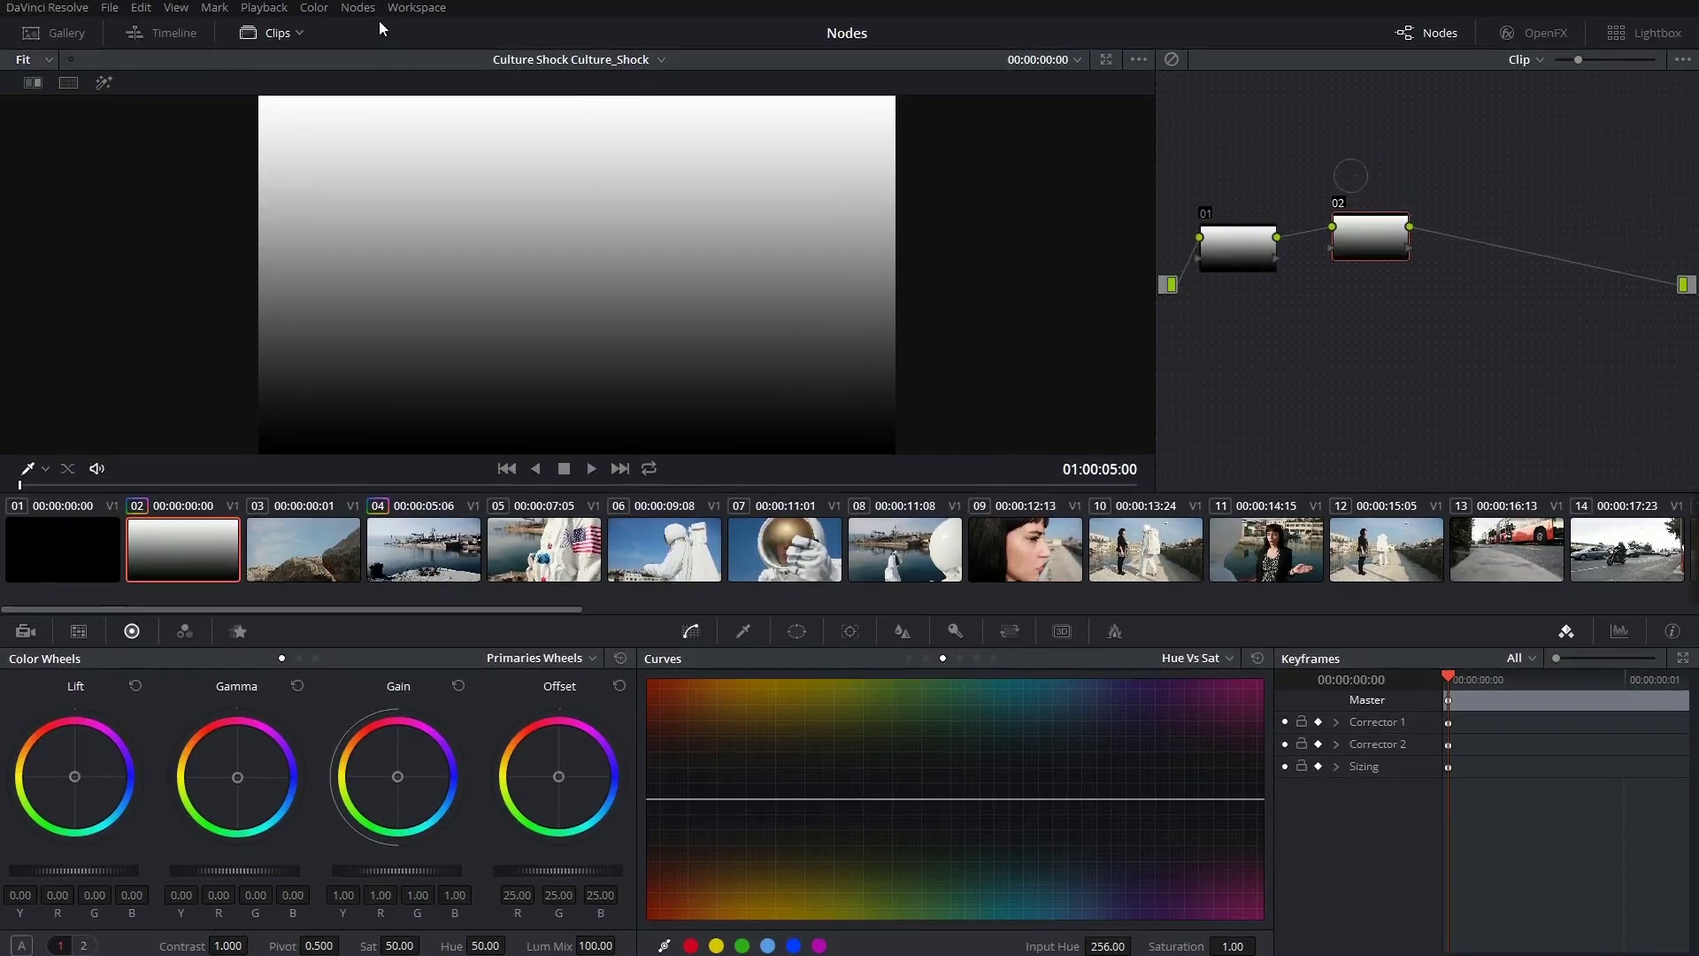
click(347, 8)
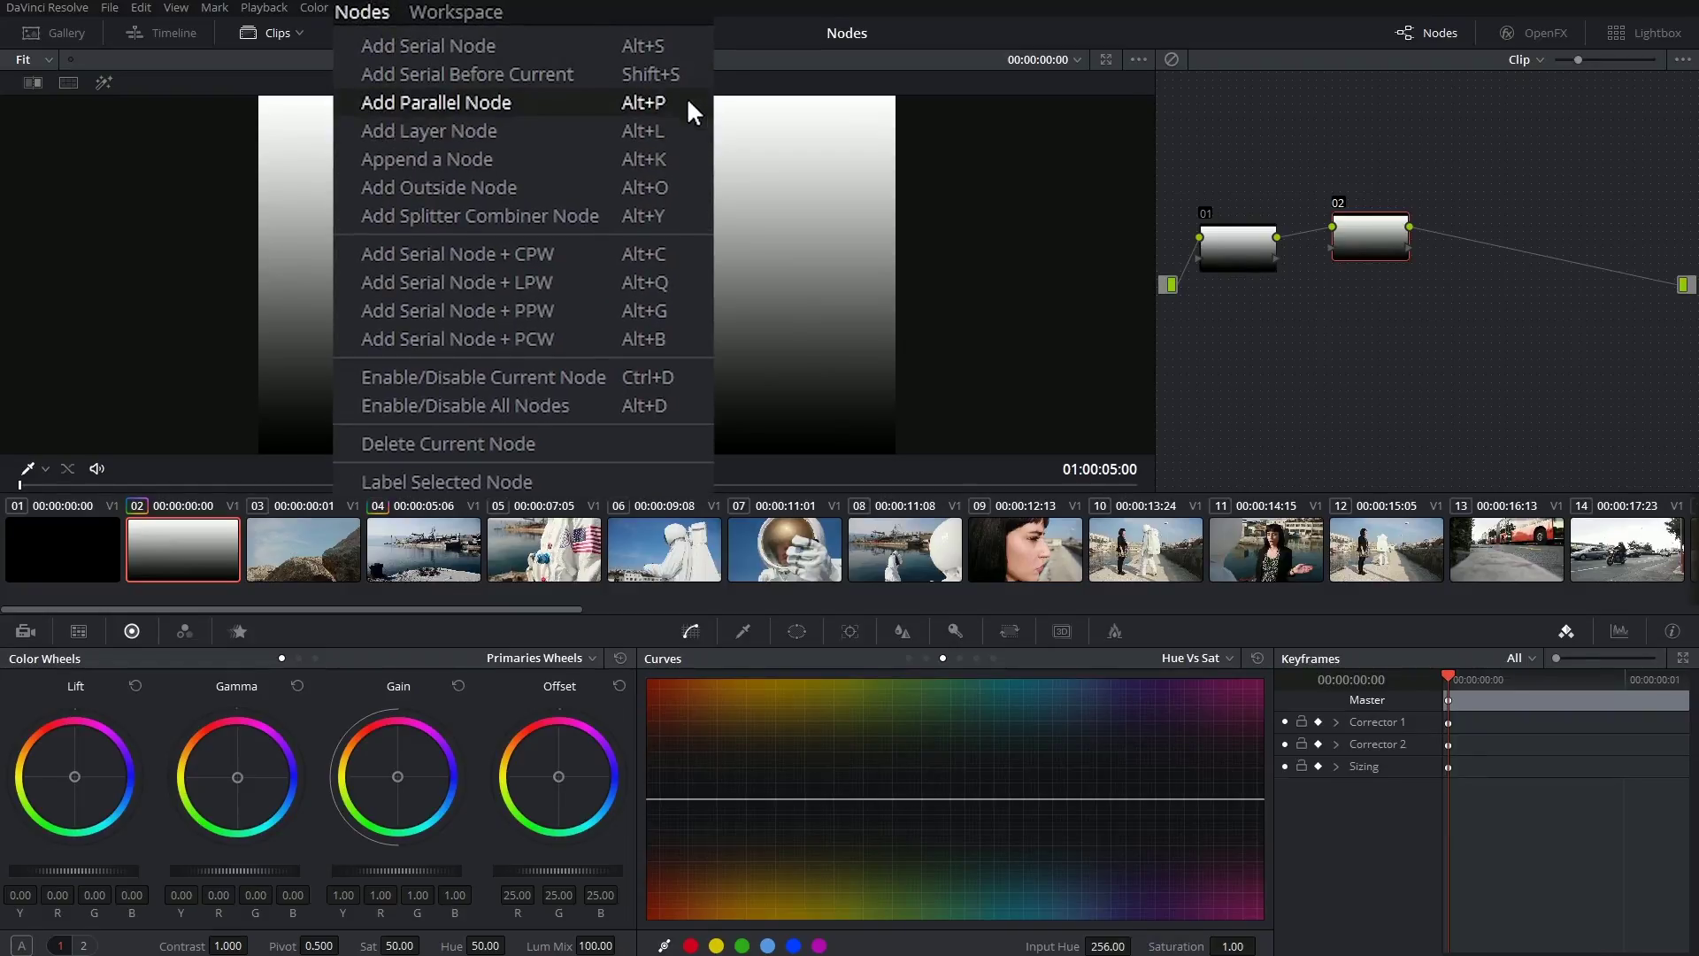
drag(1365, 243, 1356, 241)
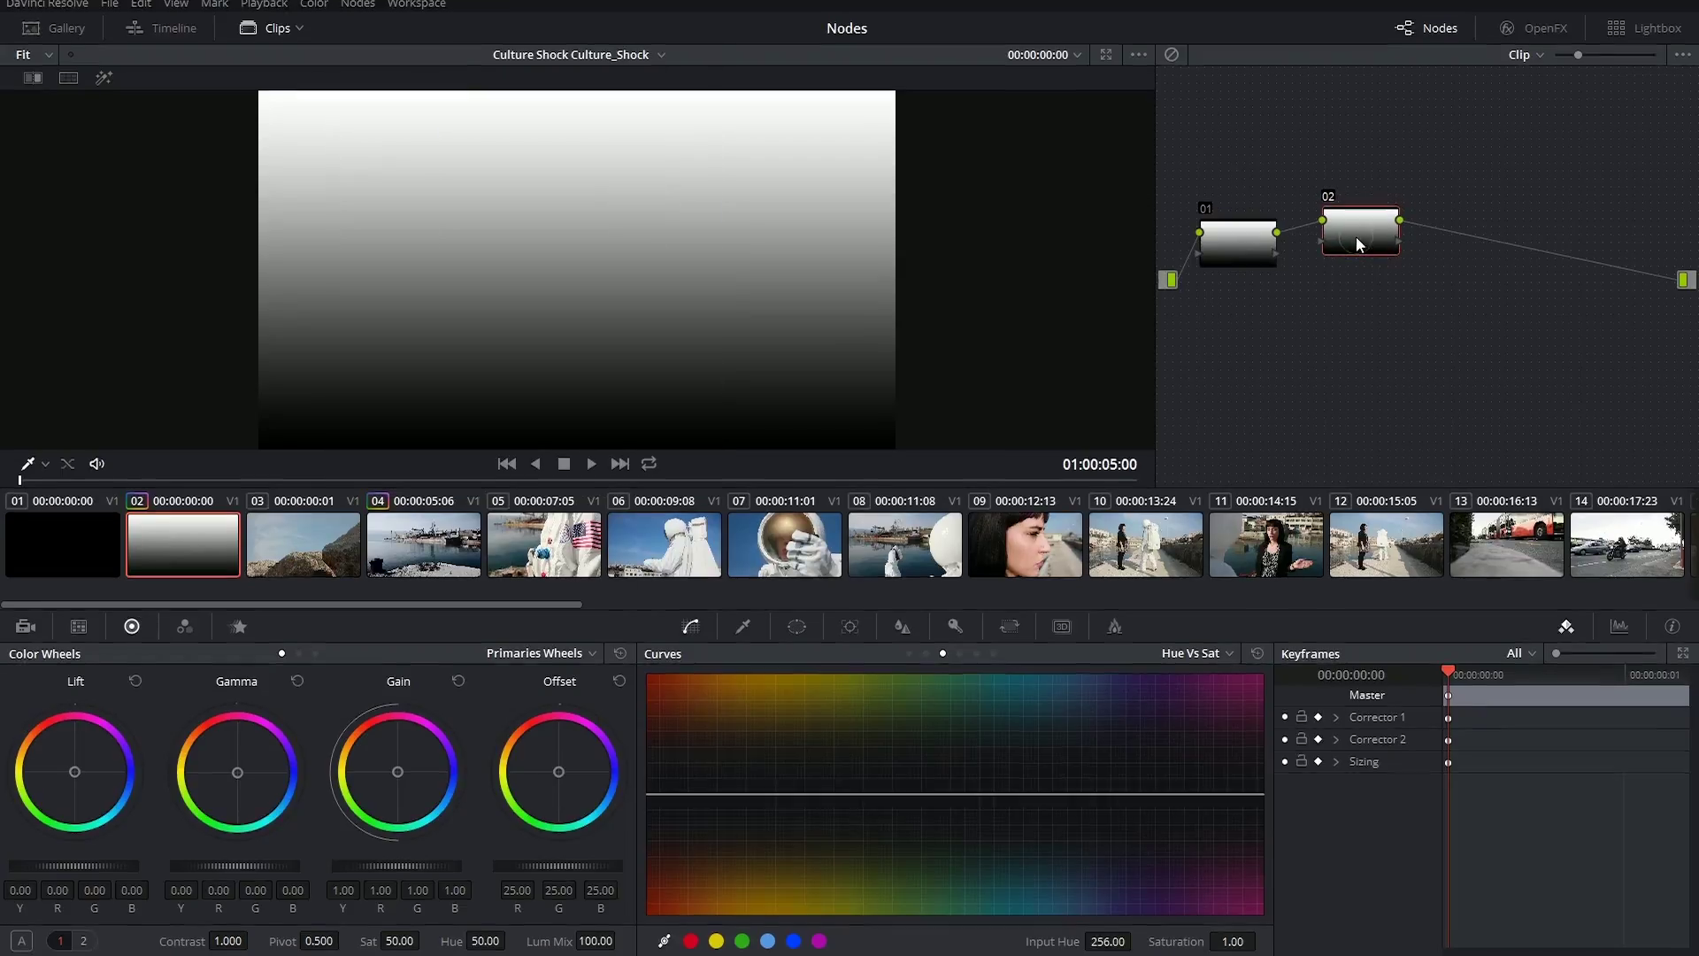
key(alt+p)
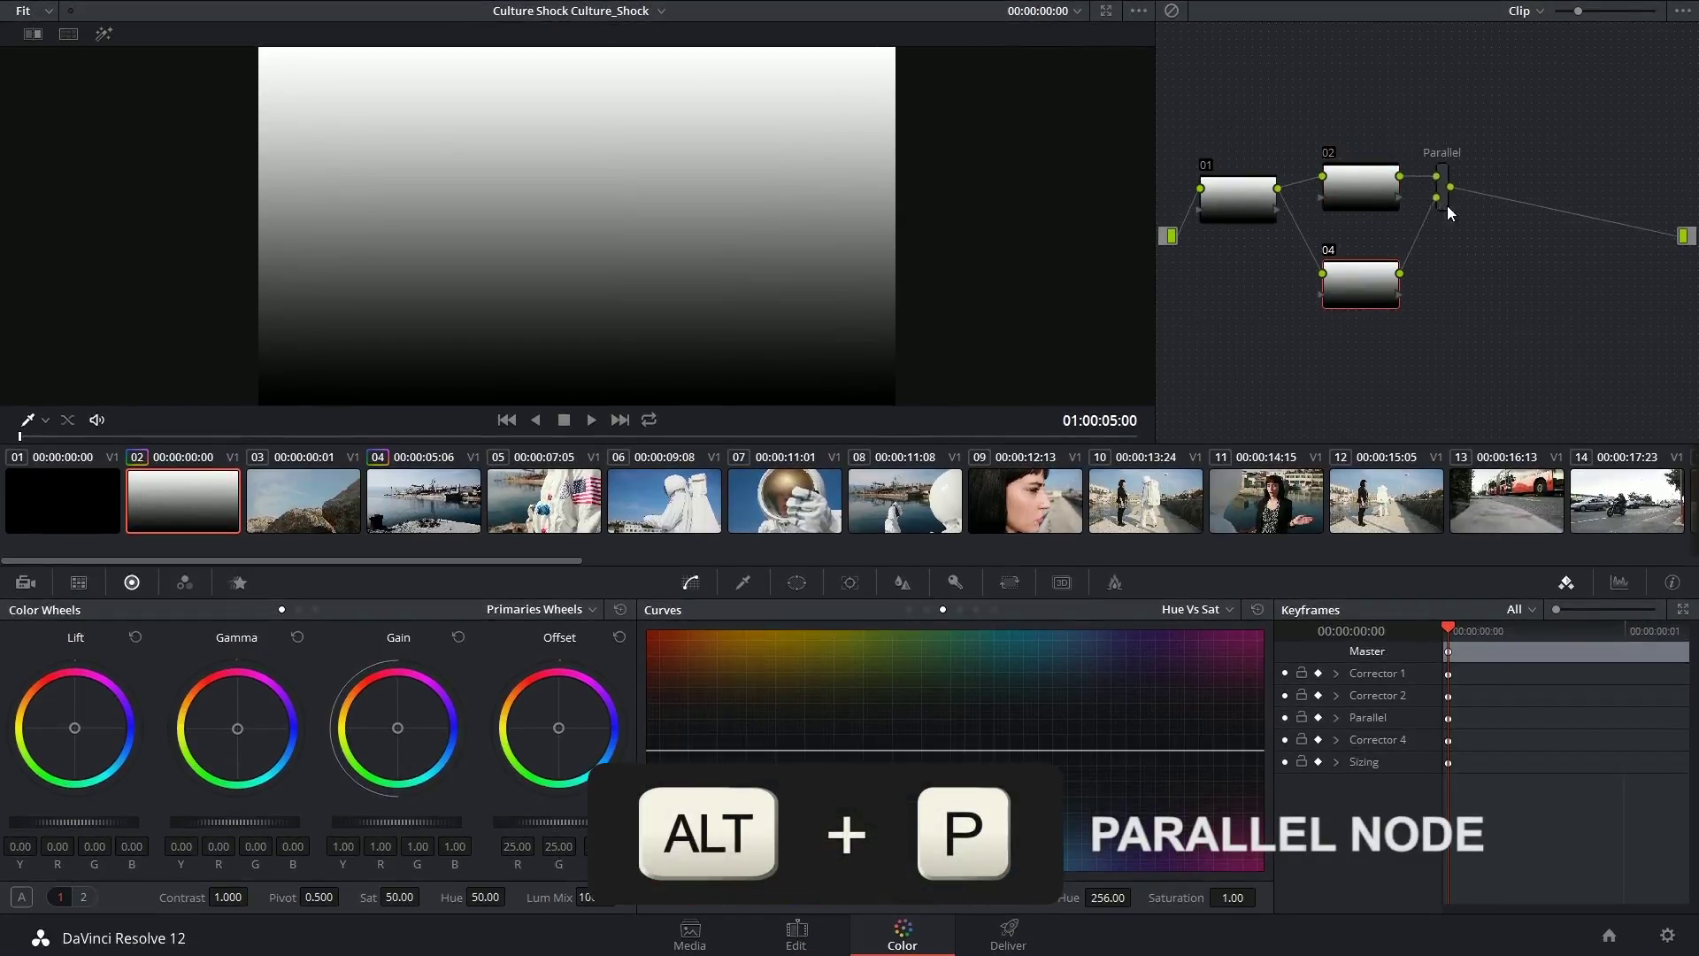
drag(1471, 210, 1479, 215)
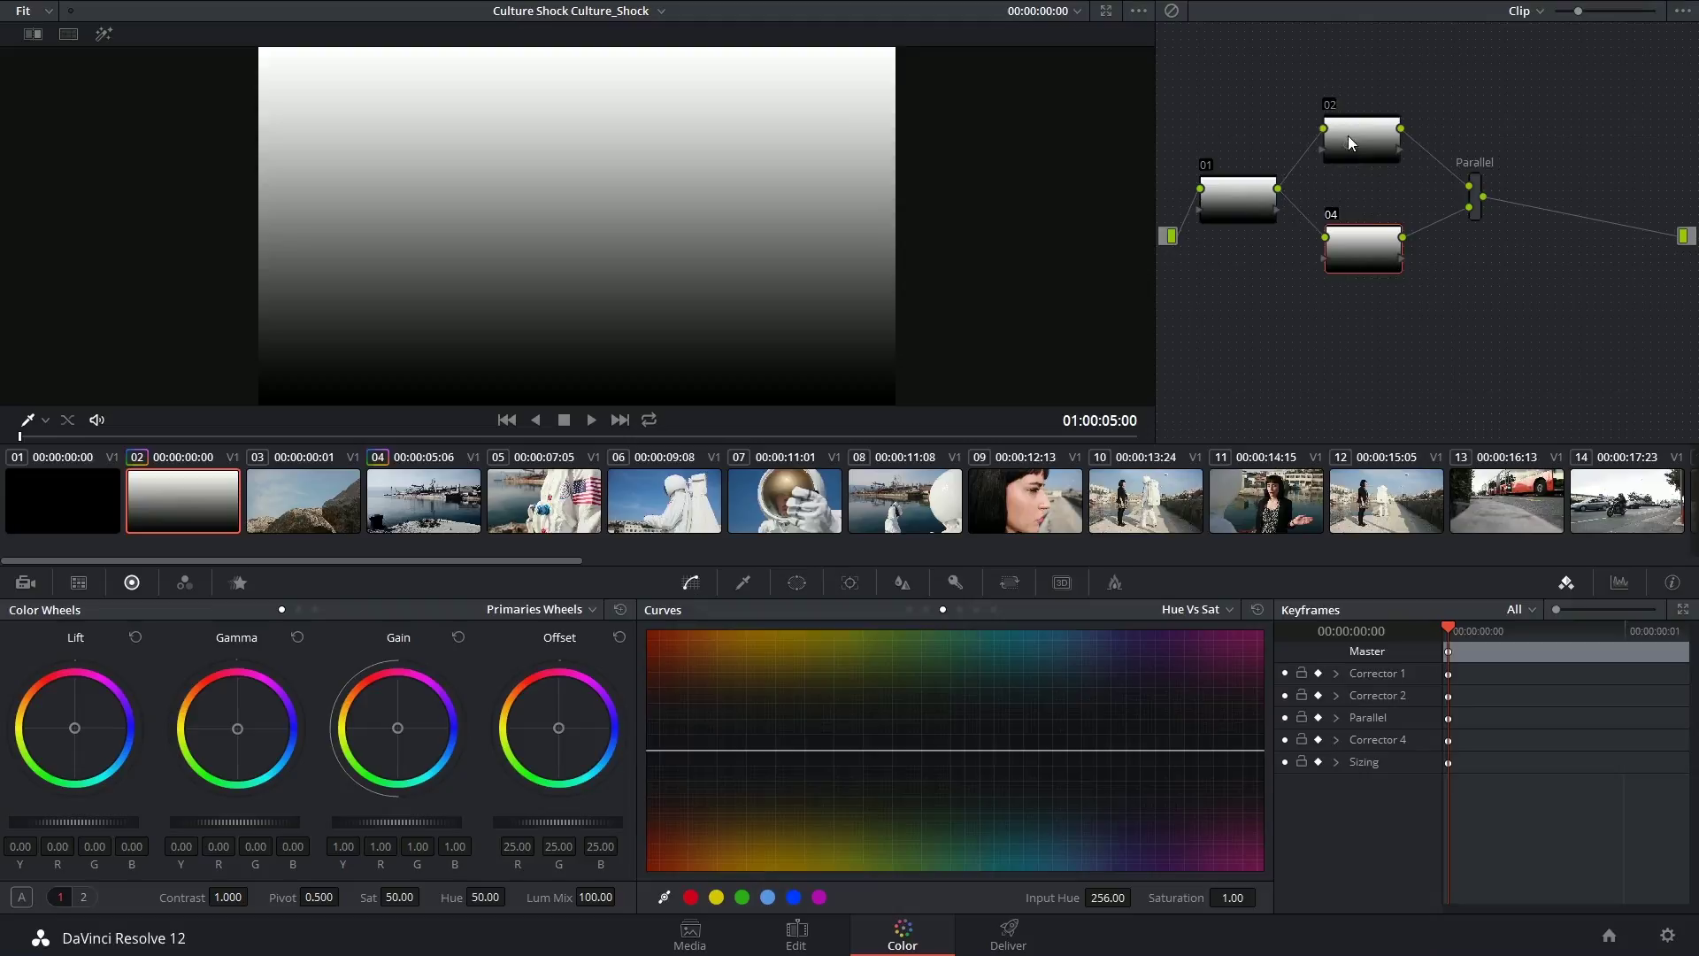
On node 02, place a circular window in the upper centre of the frame and raise the red gain to 3.50.
click(1347, 135)
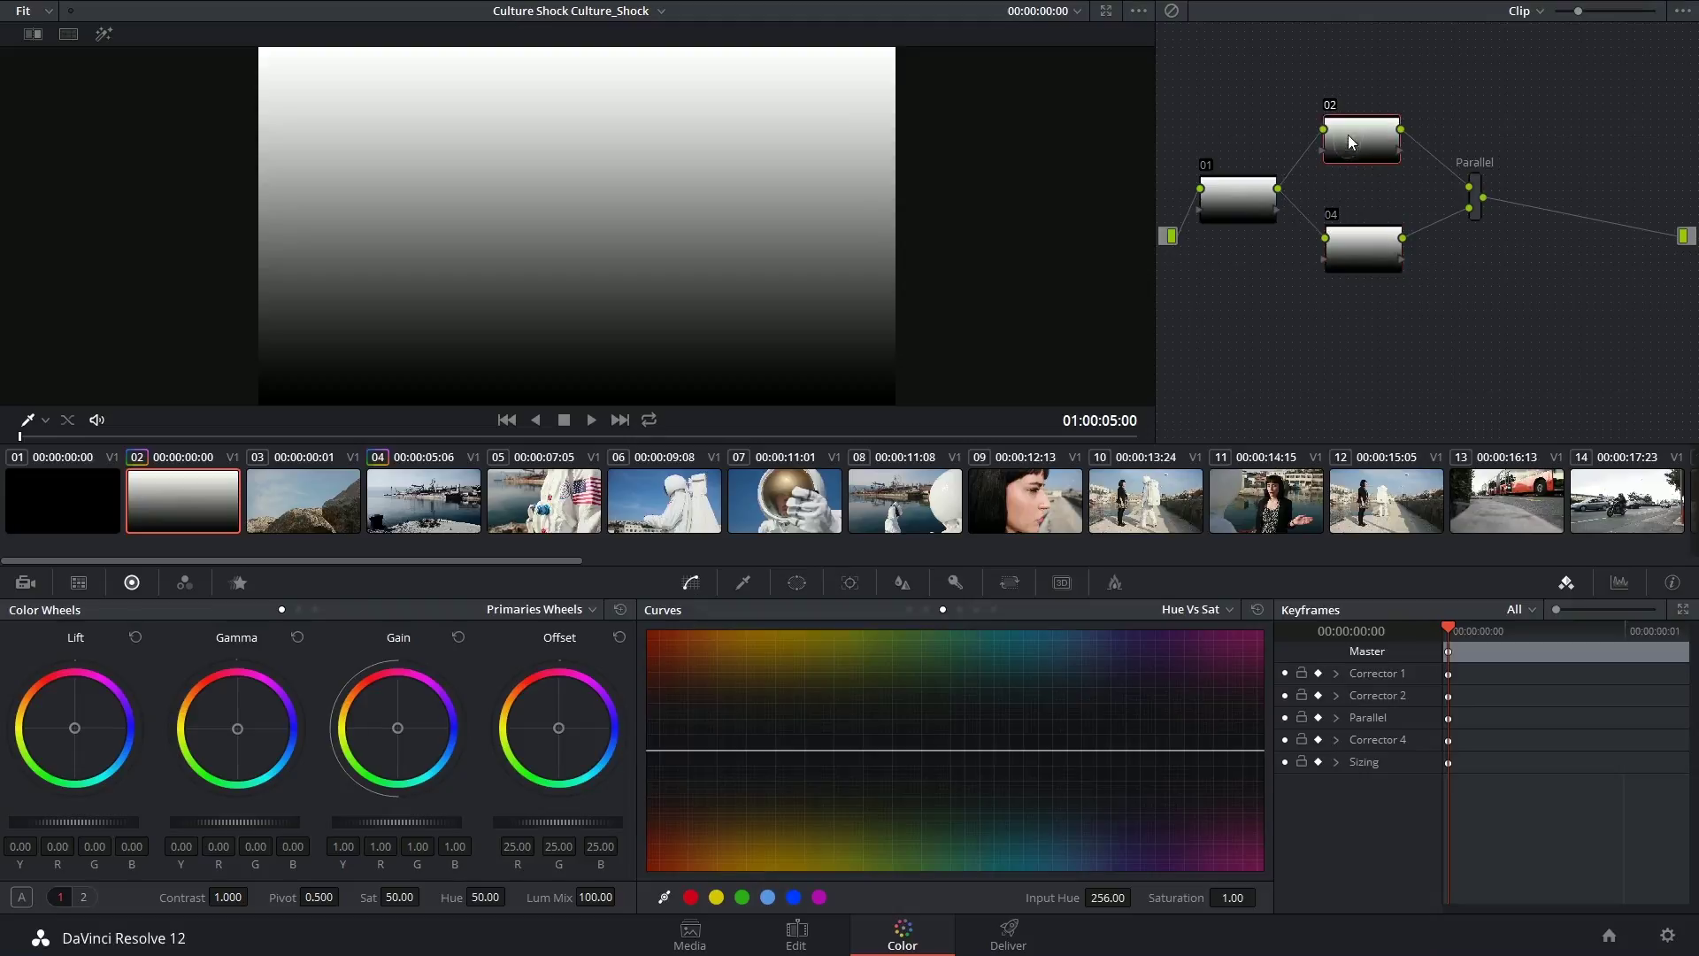
click(796, 582)
click(676, 738)
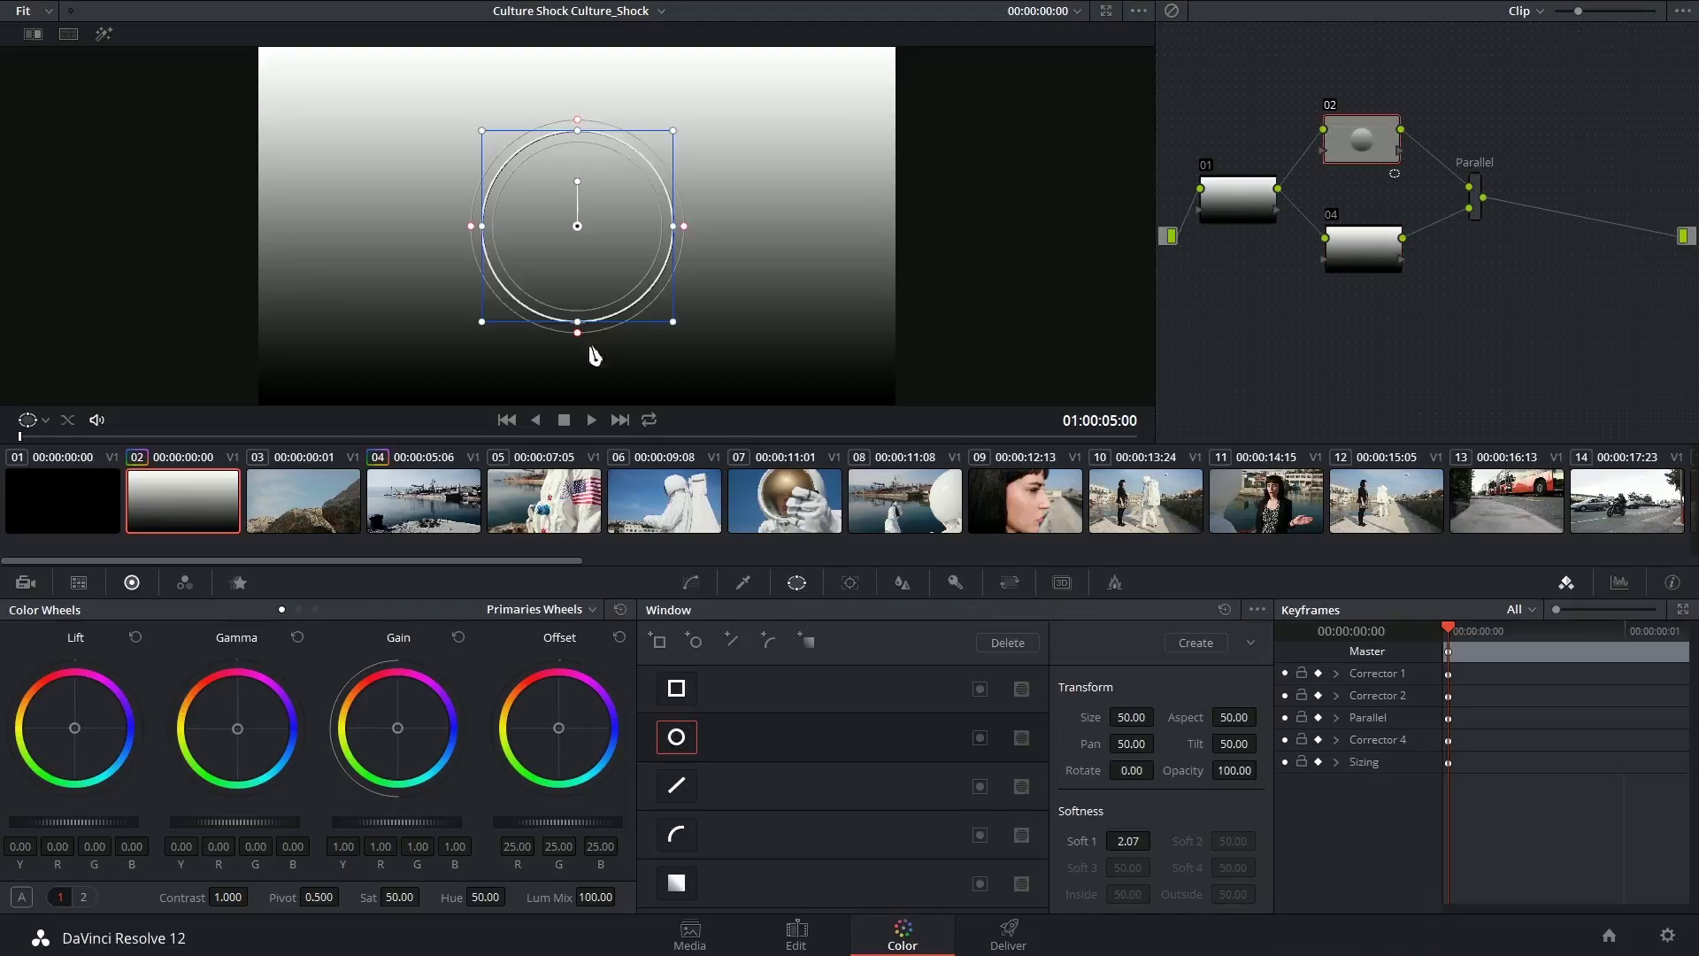
drag(599, 277, 595, 220)
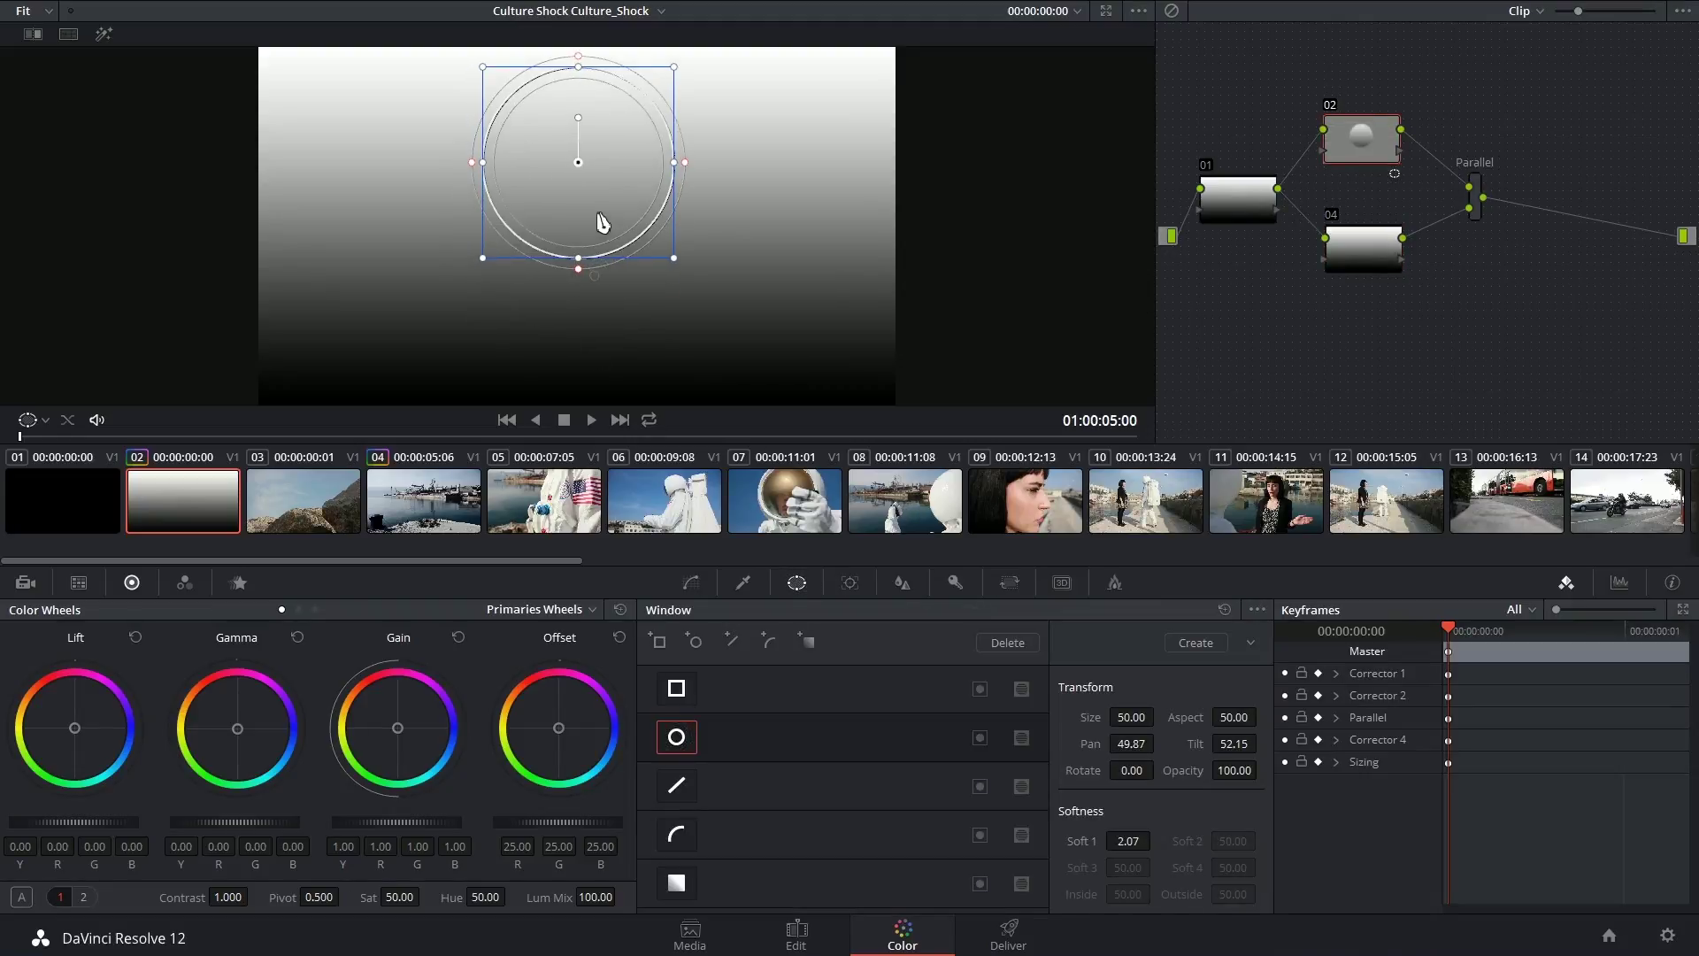
click(298, 610)
drag(384, 737, 364, 268)
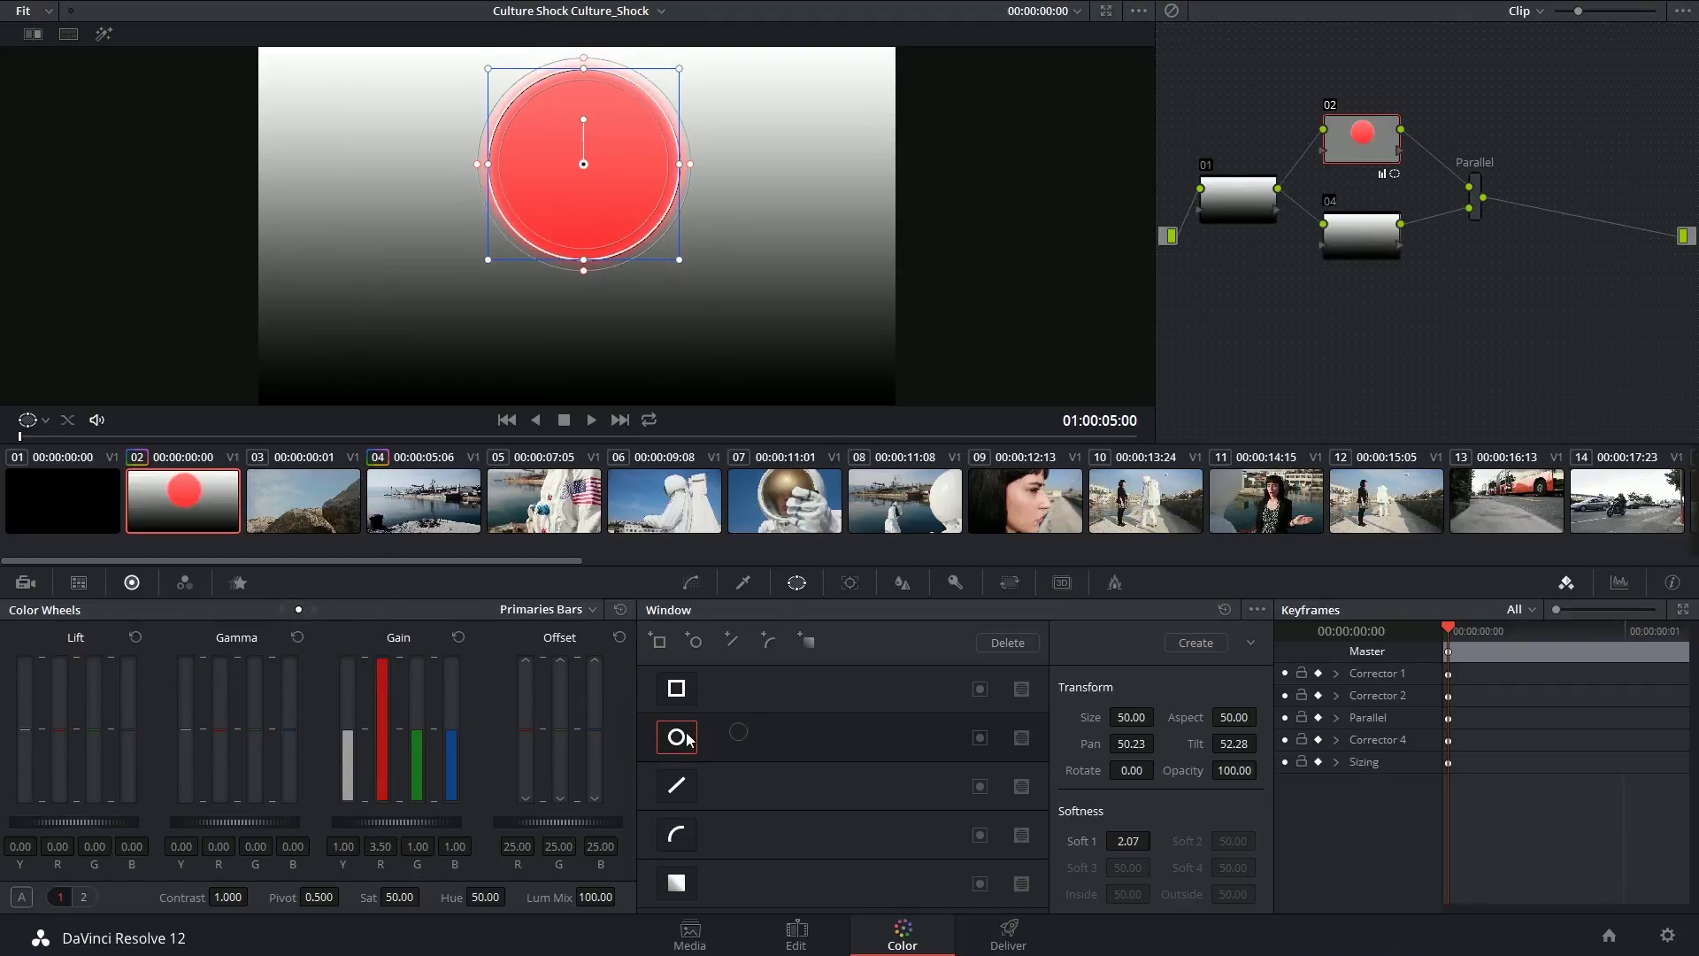
Copy node 02's grade onto node 04 and move its circular window to the lower left, pan about 47.8 and tilt about 48.7.
key(ctrl+c)
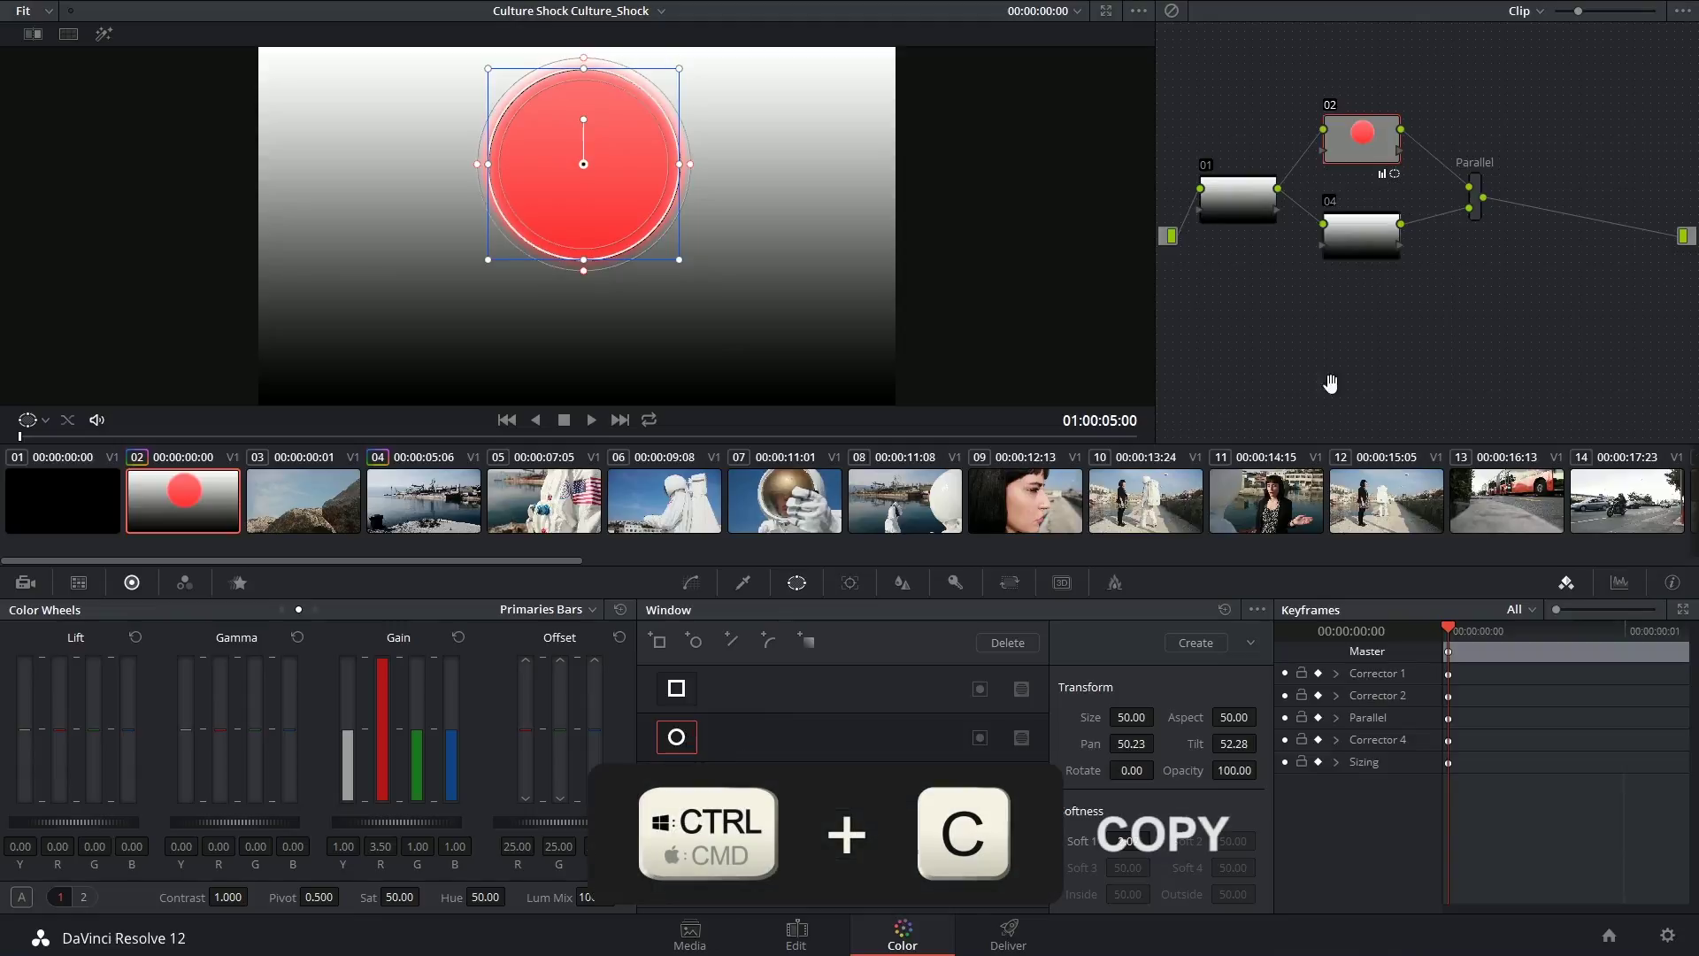
click(1371, 248)
key(ctrl+v)
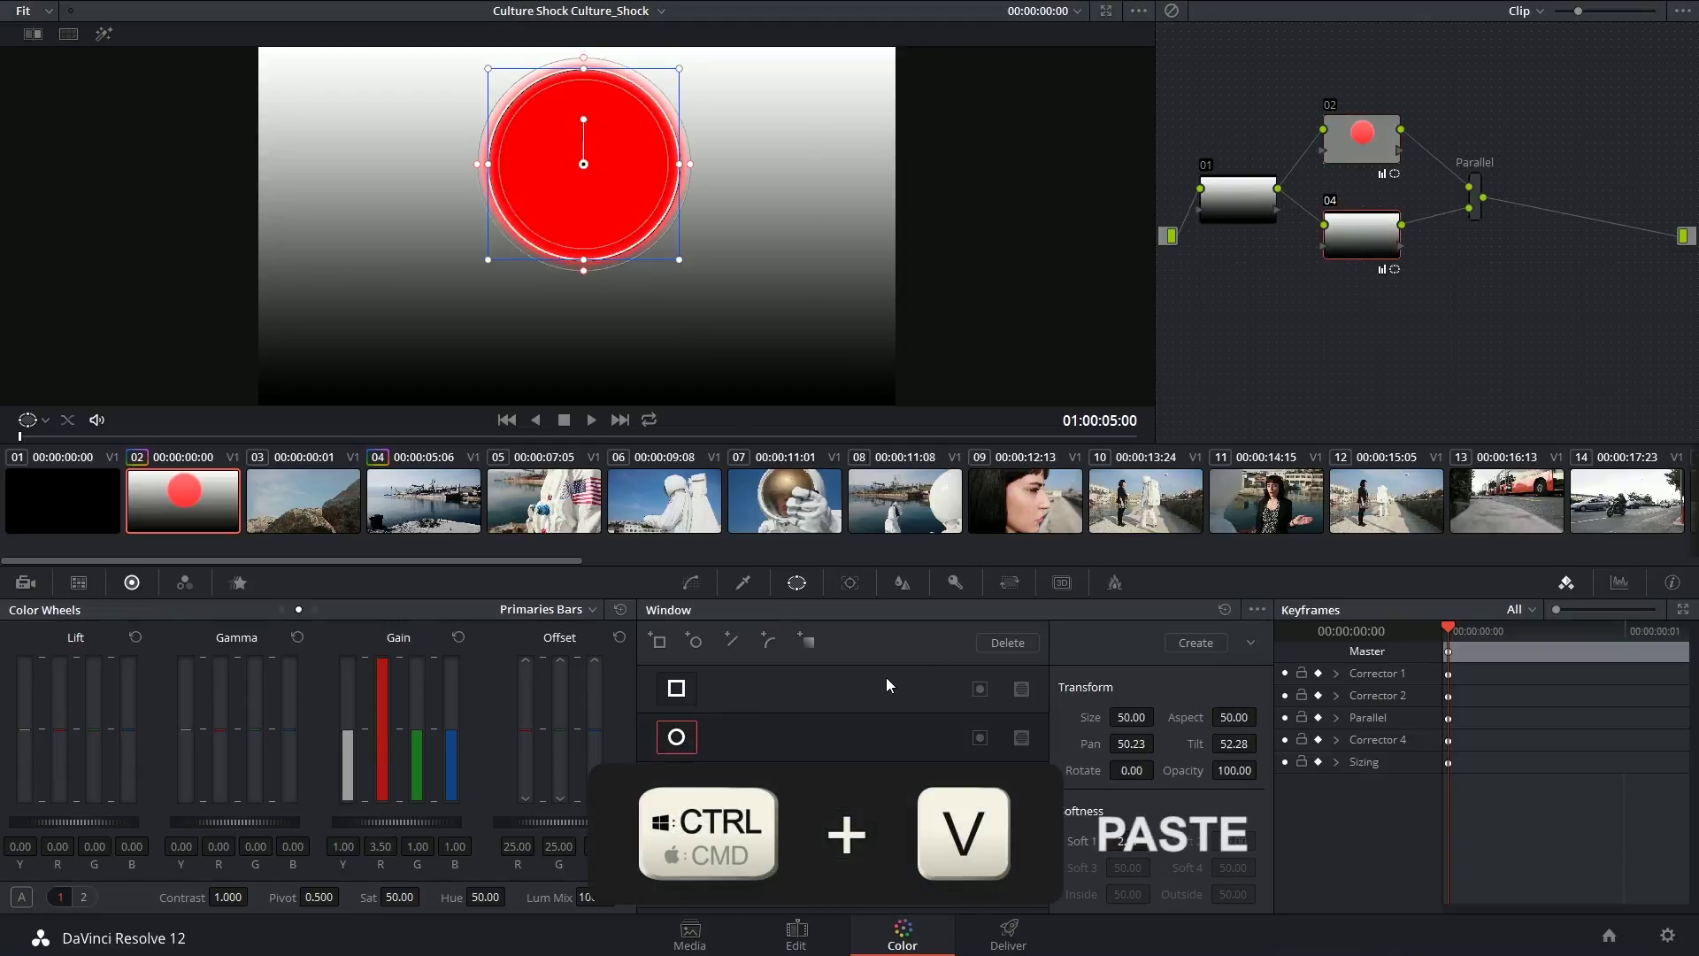
drag(618, 195, 557, 299)
Reset node 04's gain and raise its green gain to 3.39.
click(459, 638)
click(459, 638)
drag(416, 734, 381, 421)
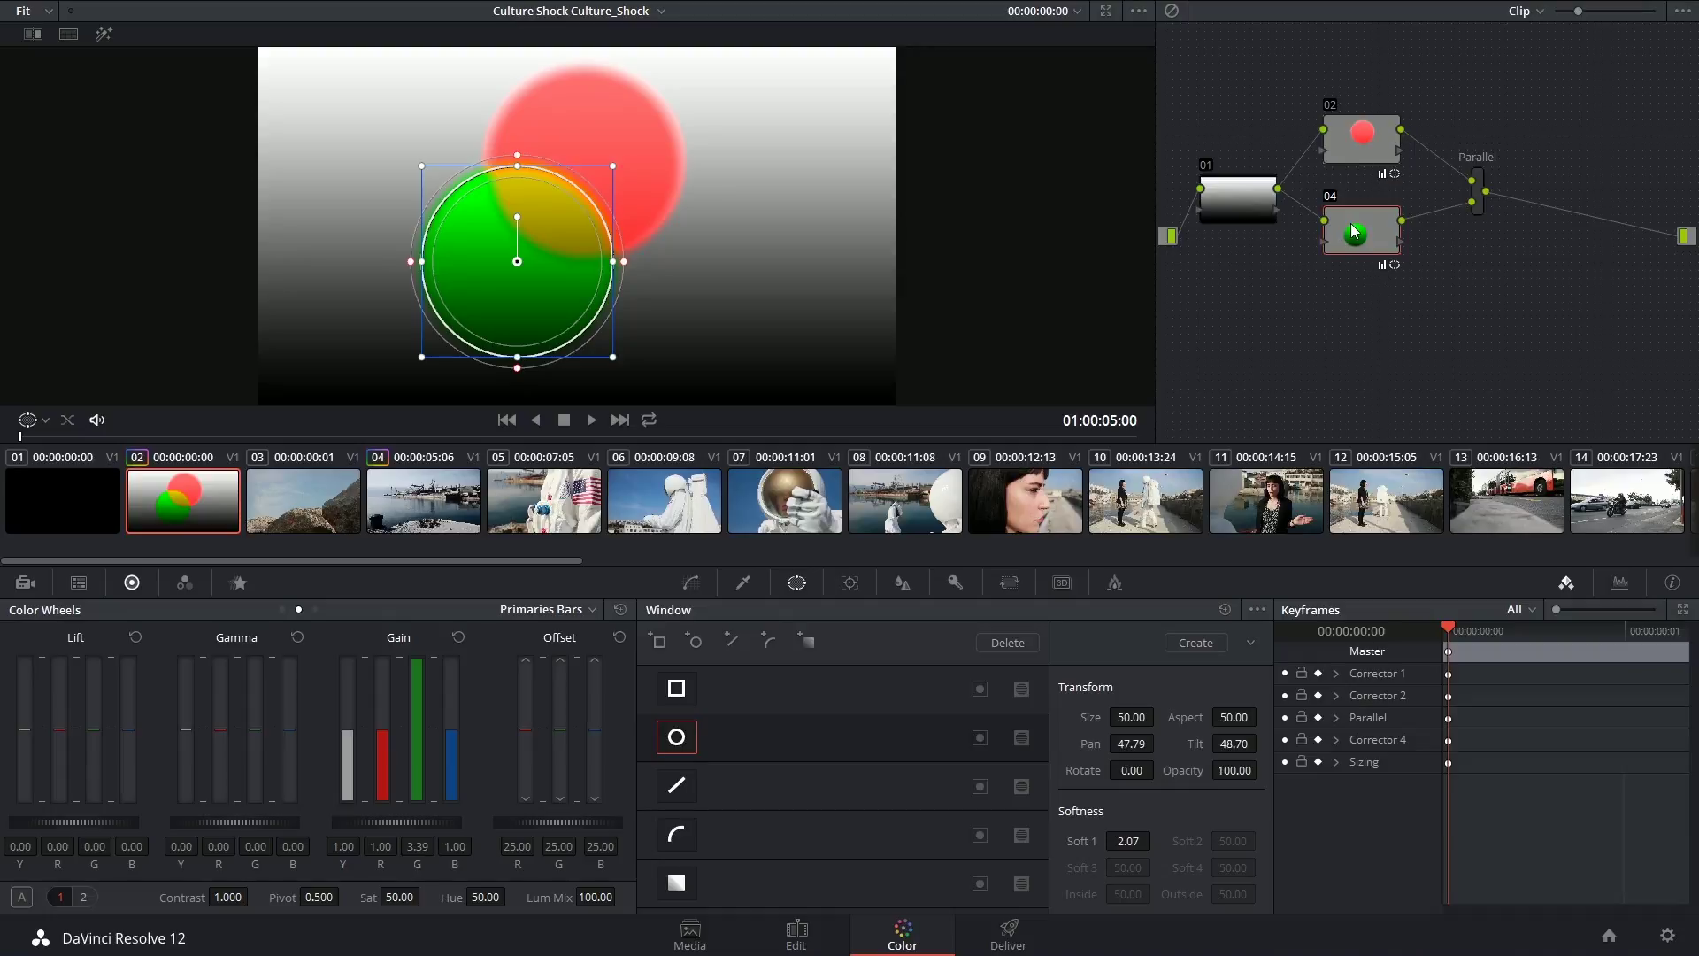
Add one input to the parallel mixer and create a corrector node below node 04, fed from node 01.
right_click(1481, 209)
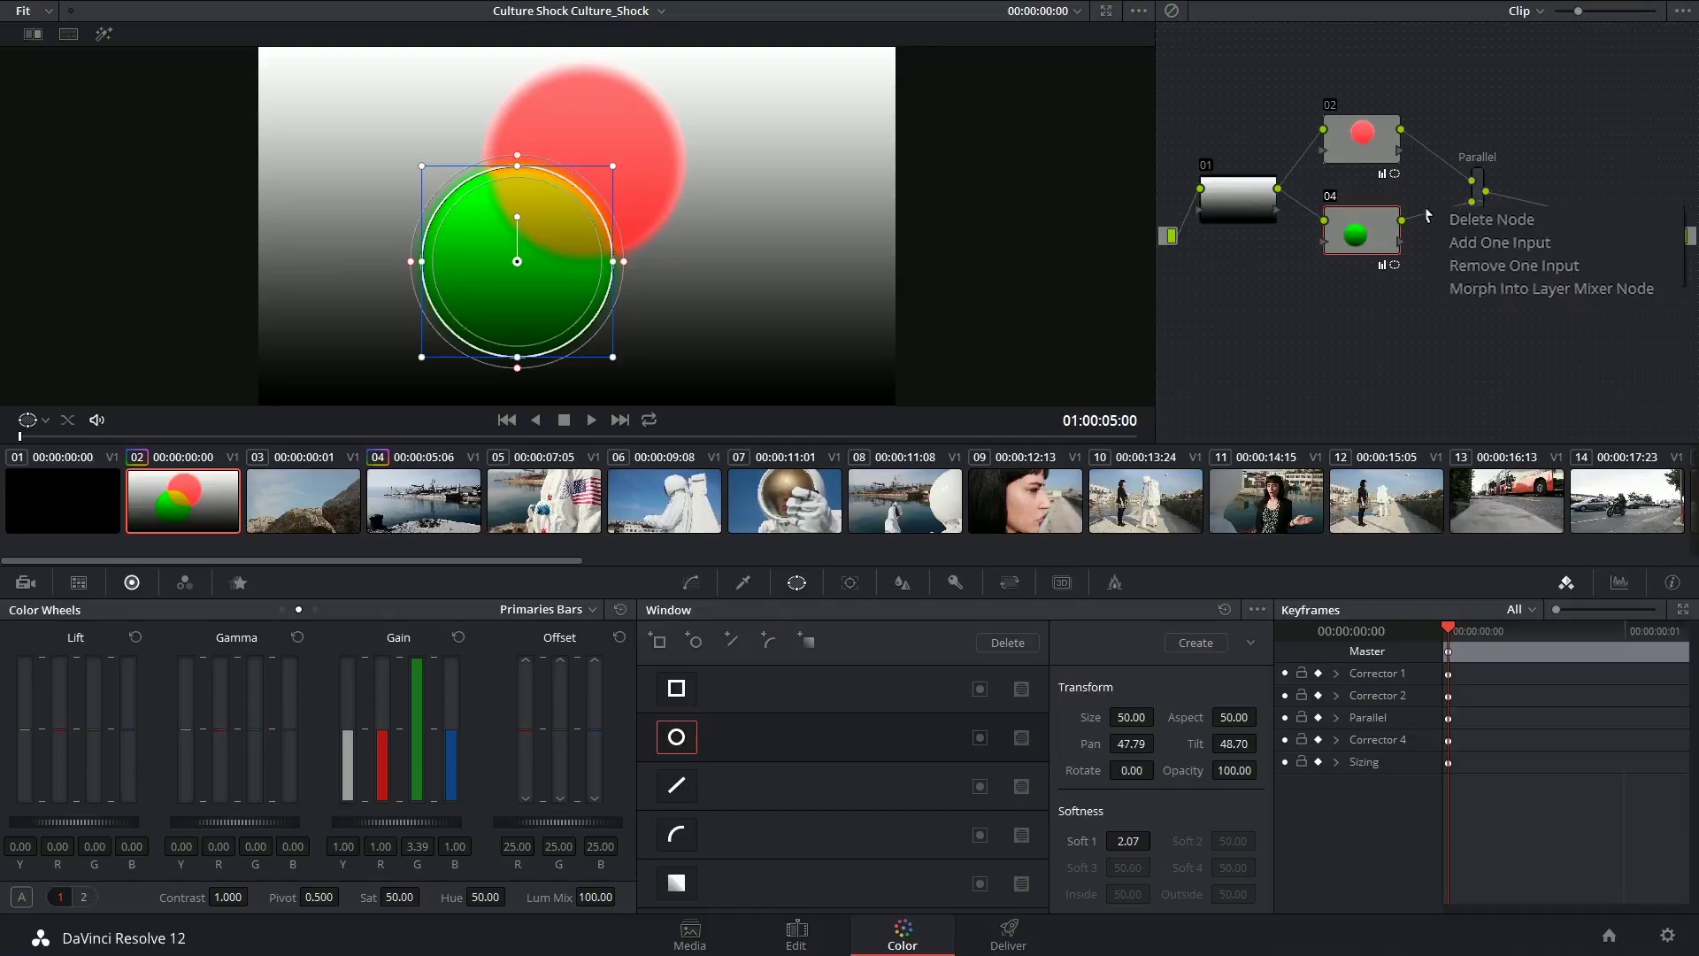
click(1513, 247)
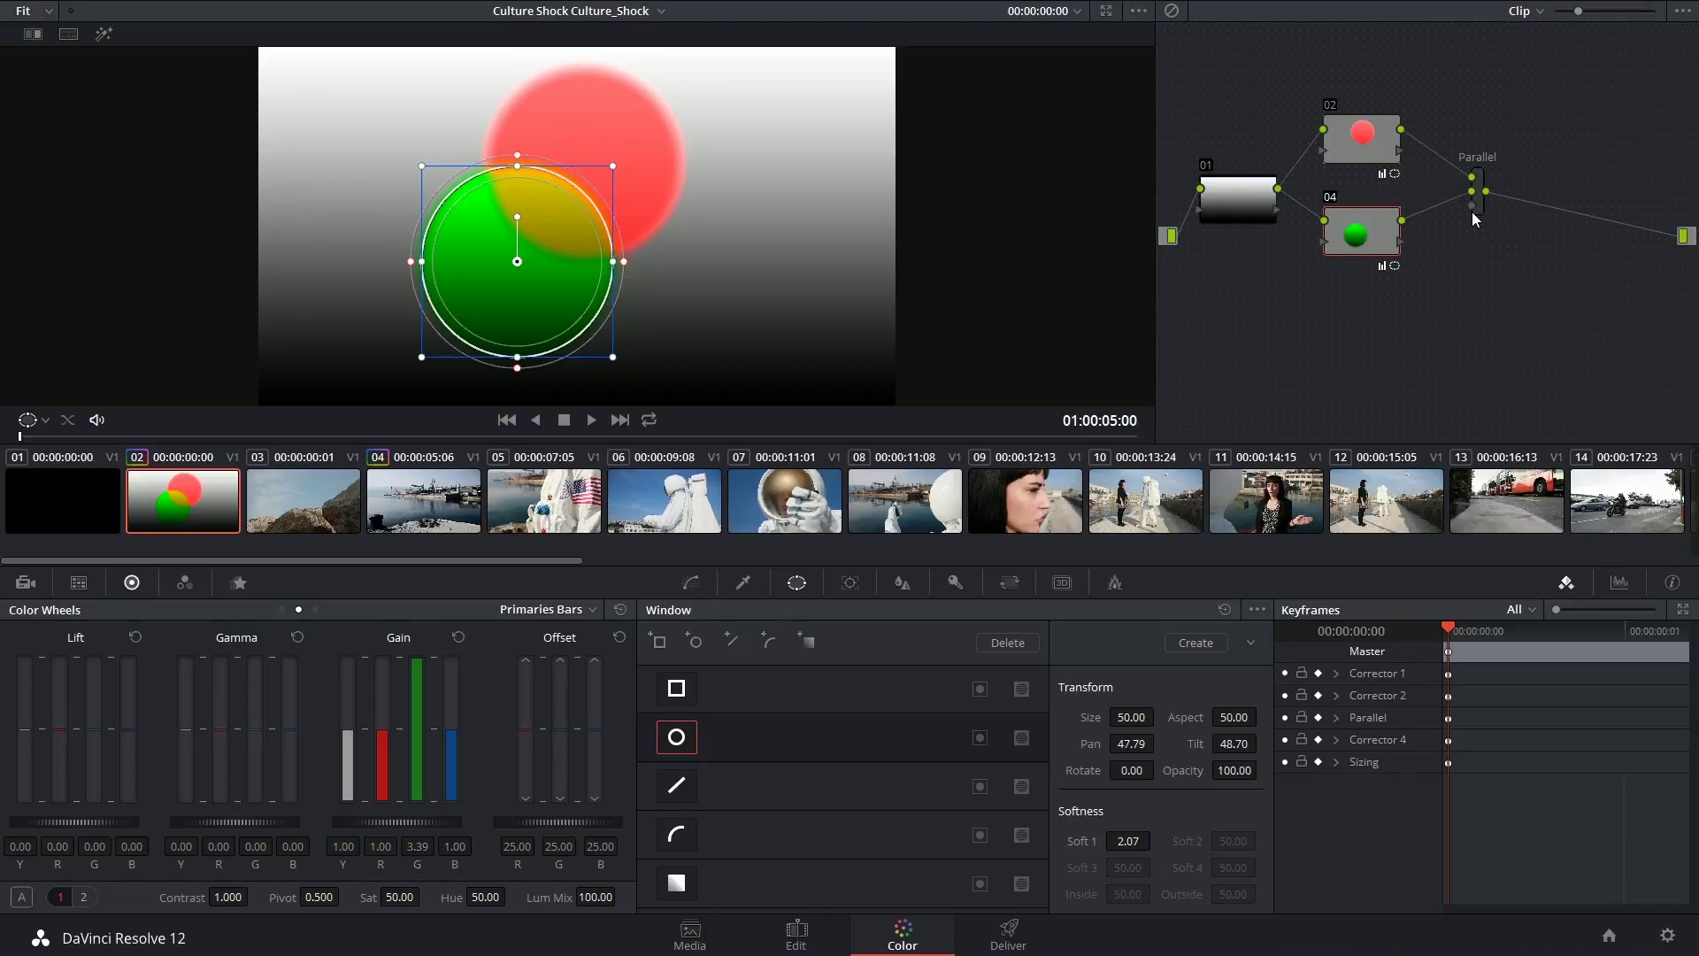
click(1230, 198)
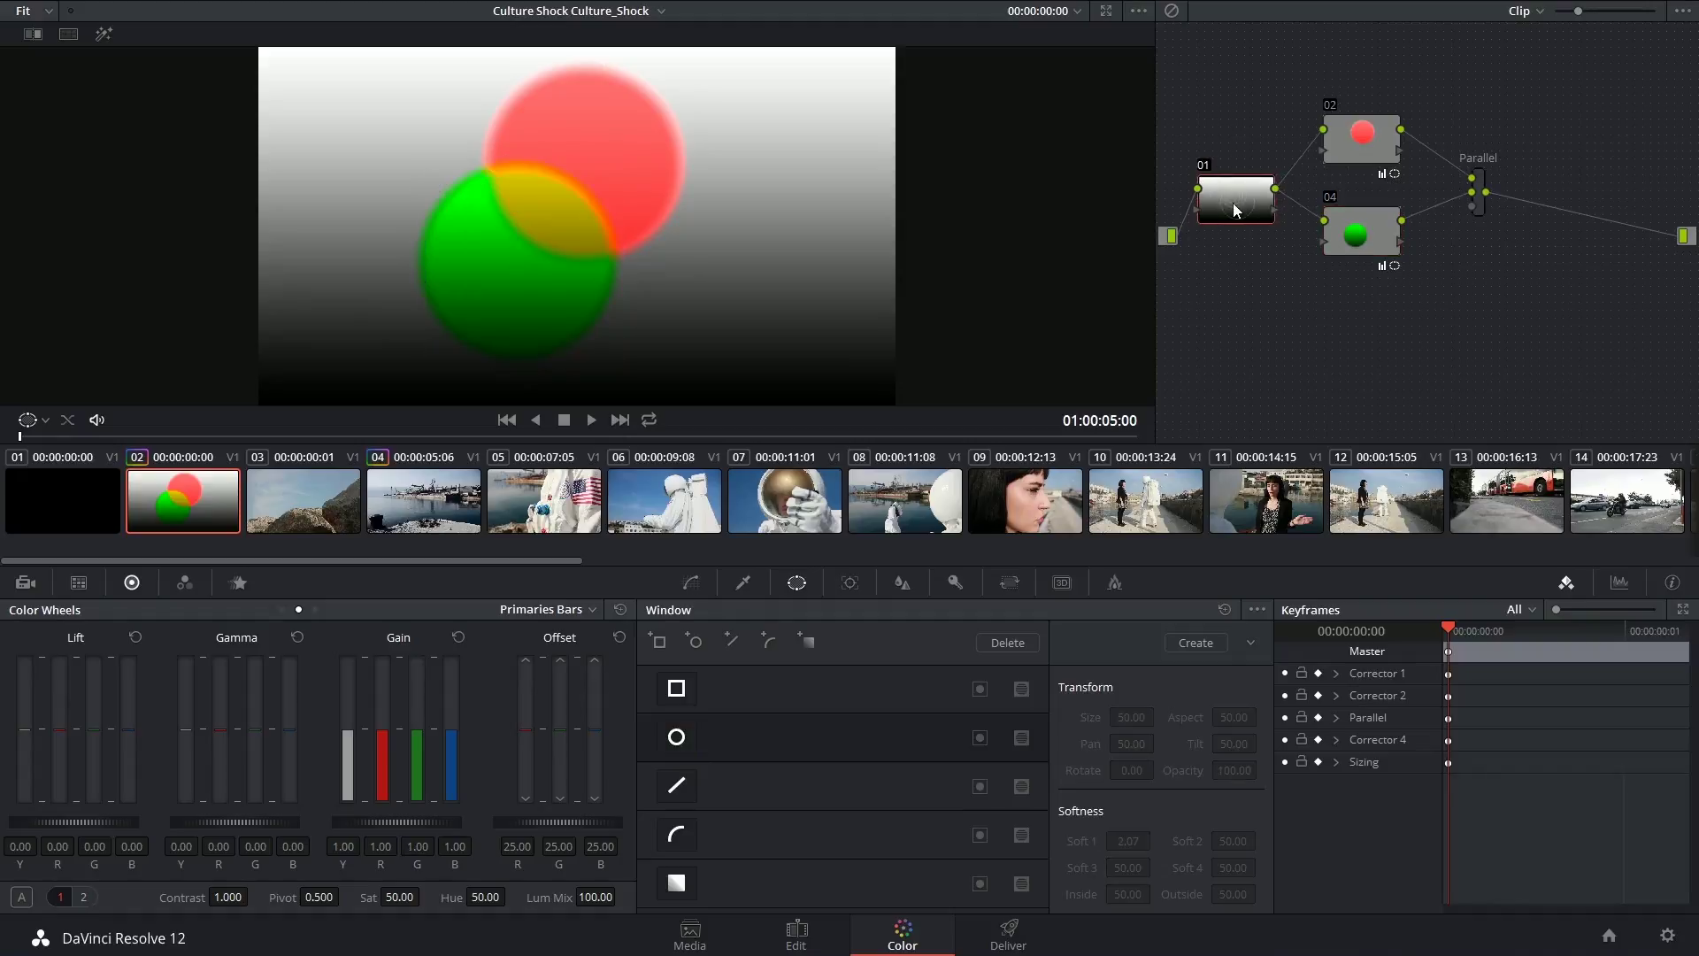
key(alt+s)
drag(1329, 289, 1366, 331)
key(BackSpace)
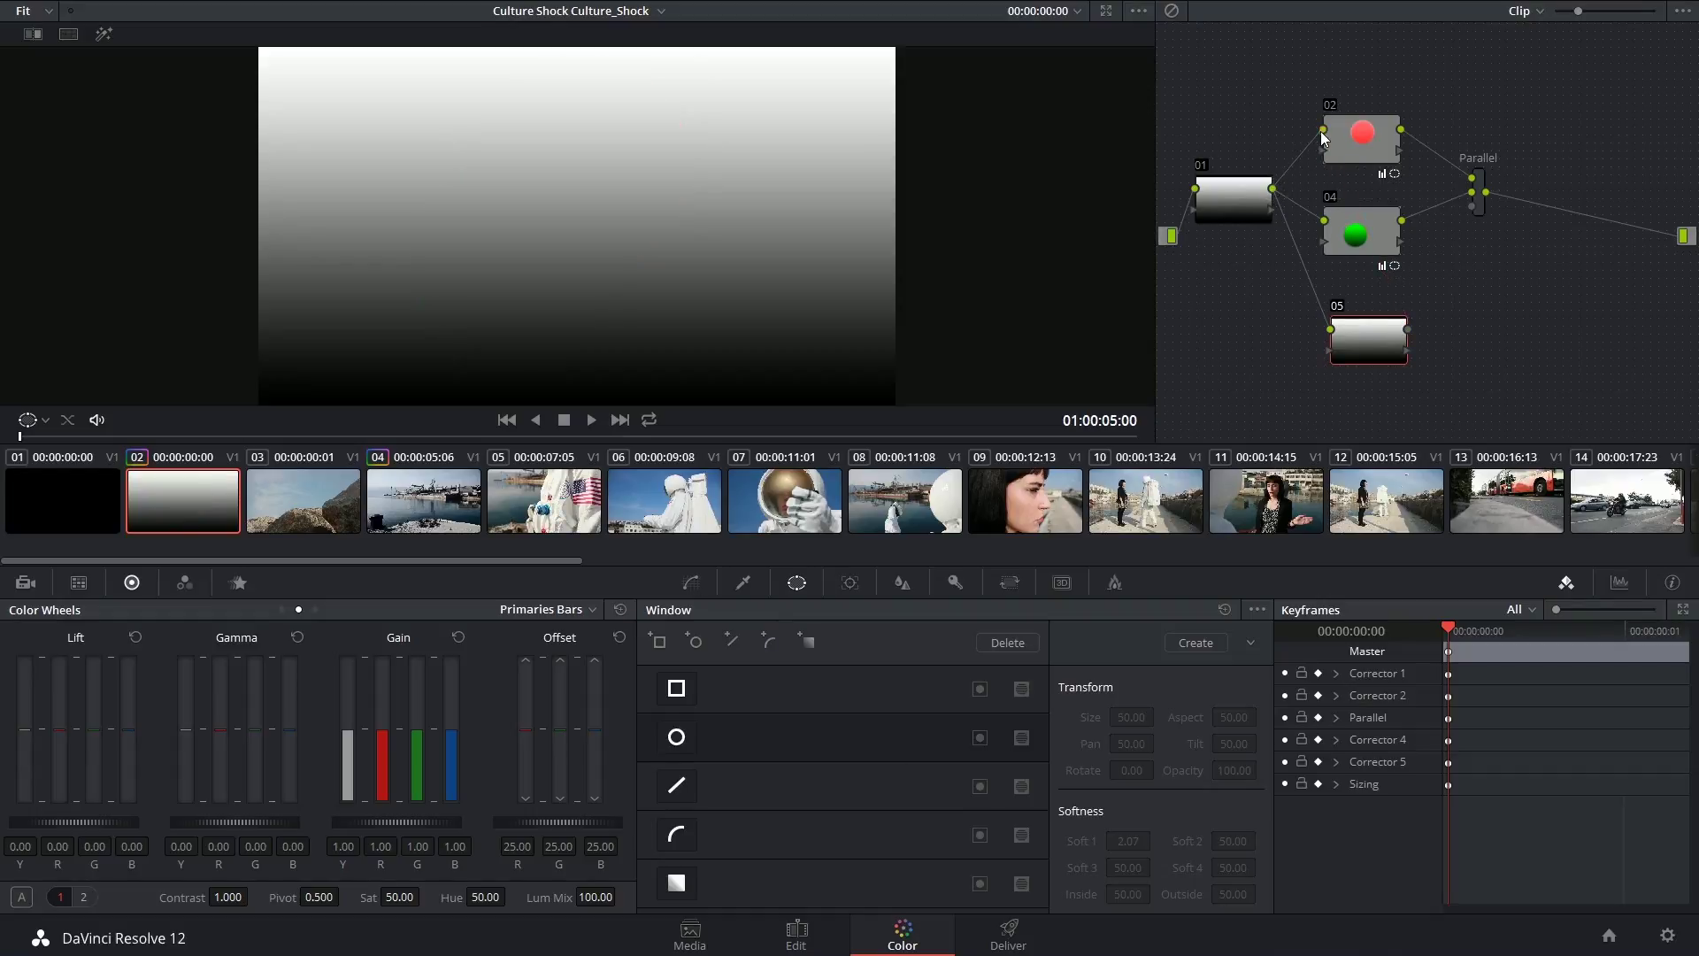
Connect node 05's output to the parallel mixer's free input and tidy the positions of nodes 01 and 04.
drag(1252, 199, 1251, 246)
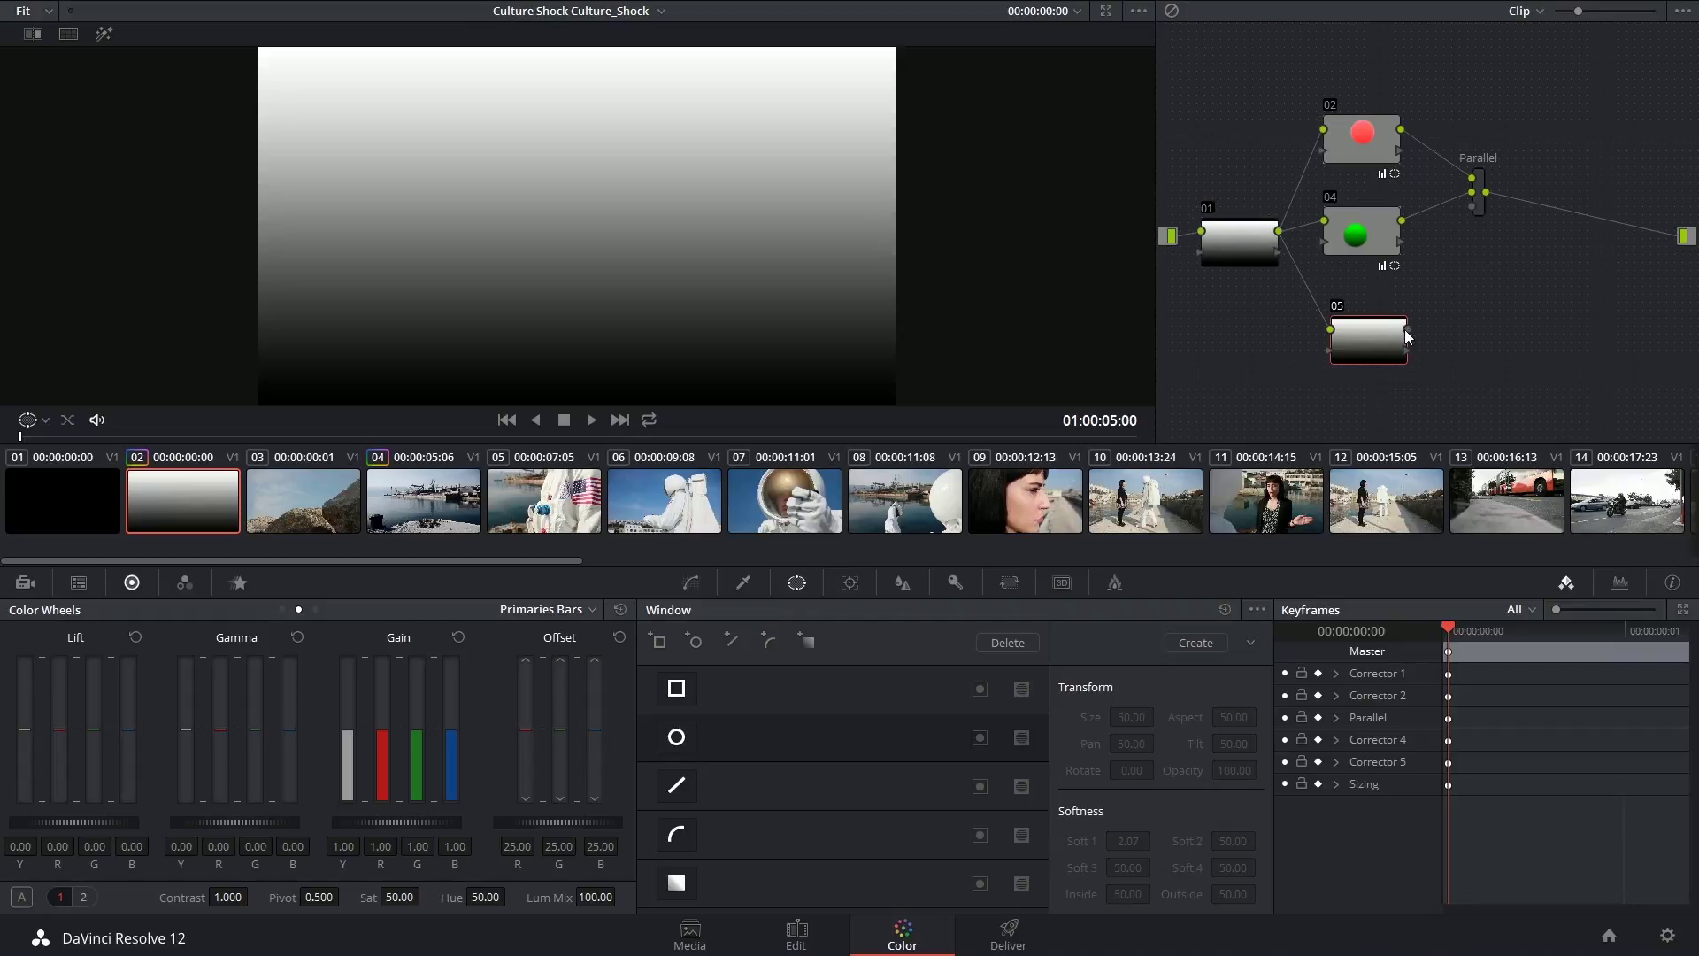
drag(1408, 329, 1497, 257)
drag(1262, 243, 1263, 231)
drag(1377, 252, 1387, 253)
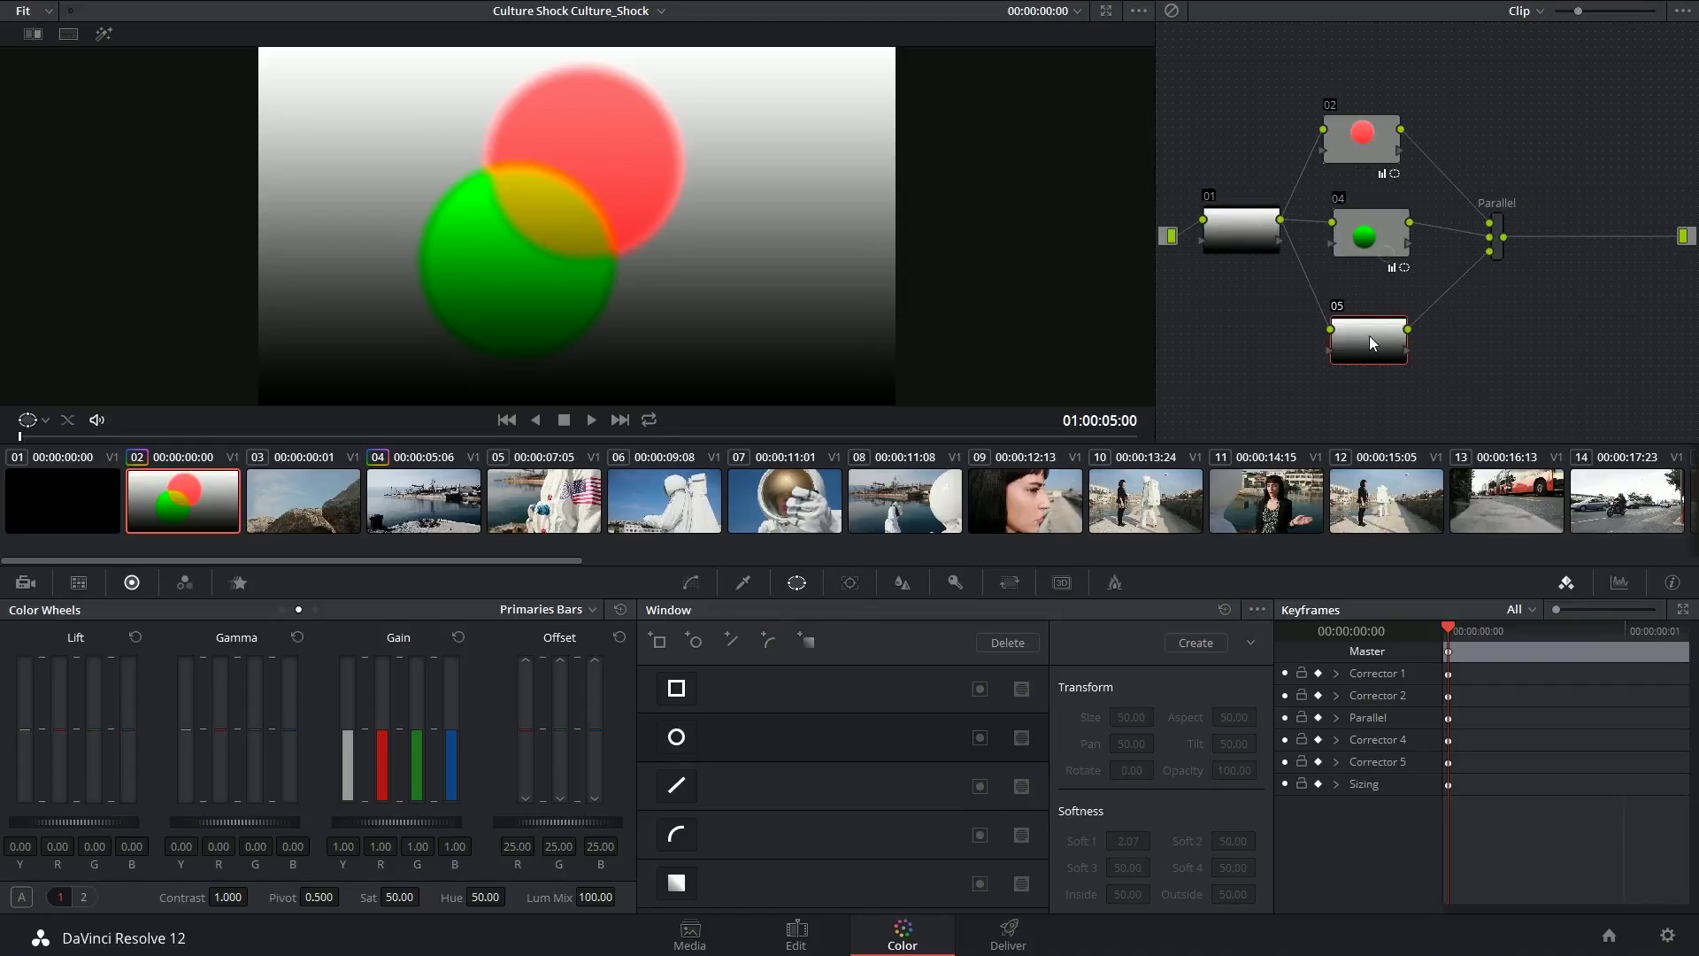
Paste the copied red circle grade onto node 05 and move its window to the lower right, pan about 52.7 and tilt about 48.6.
key(ctrl+v)
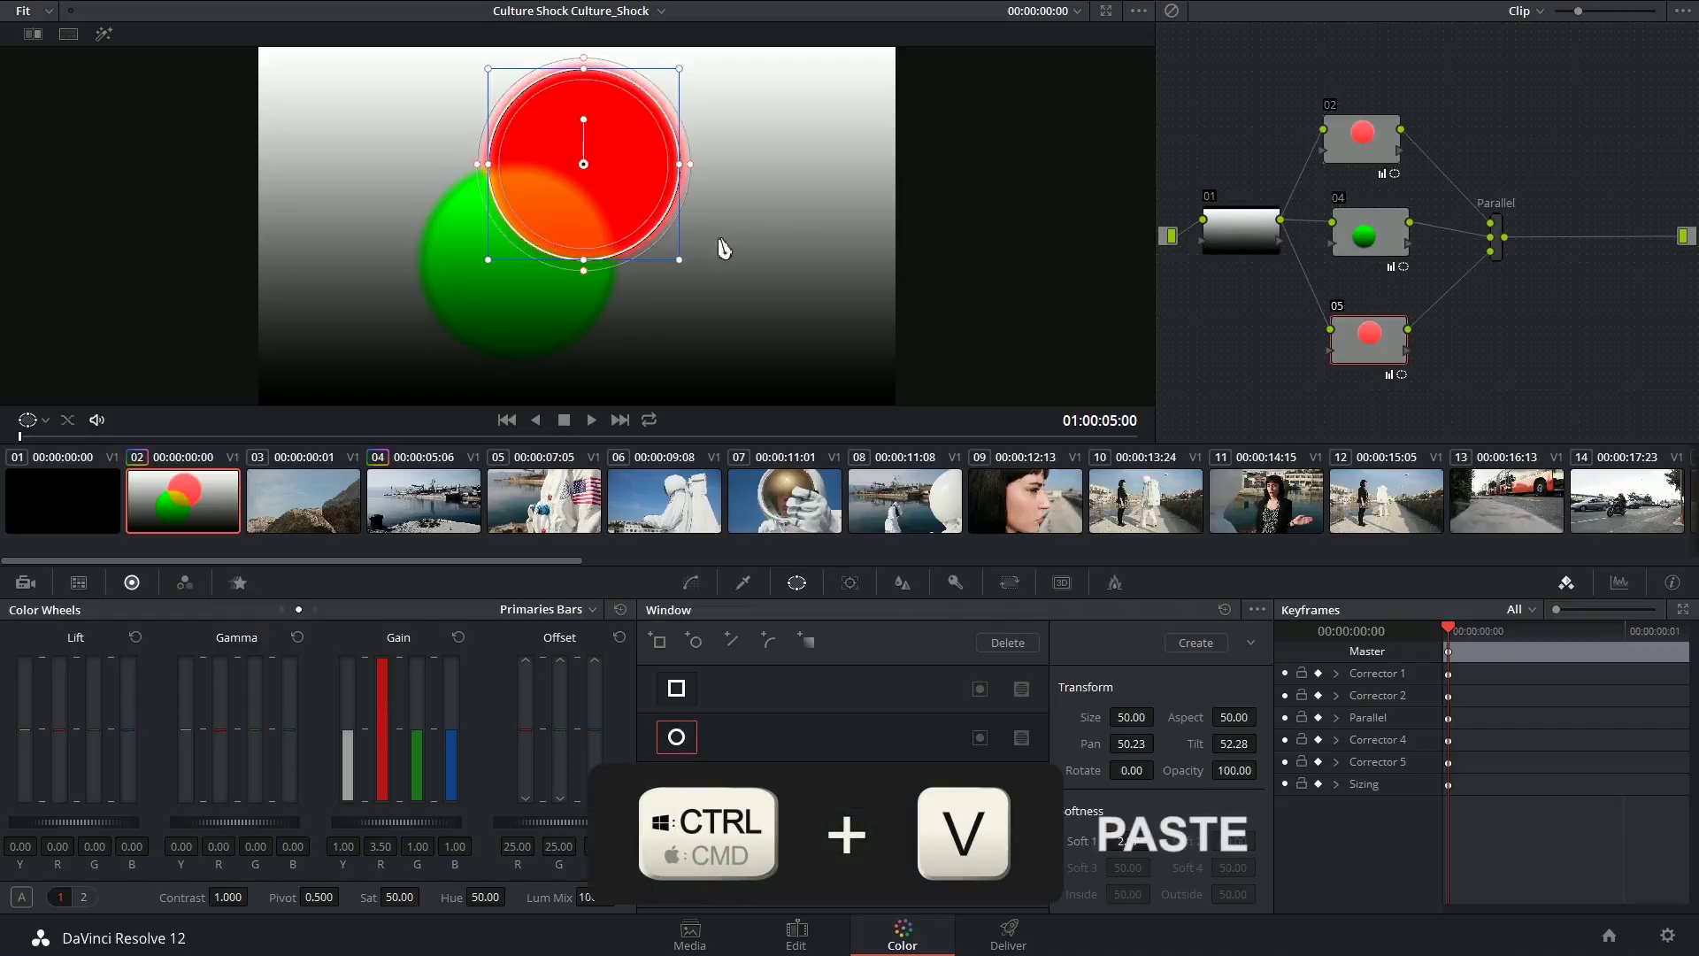
drag(691, 299, 698, 316)
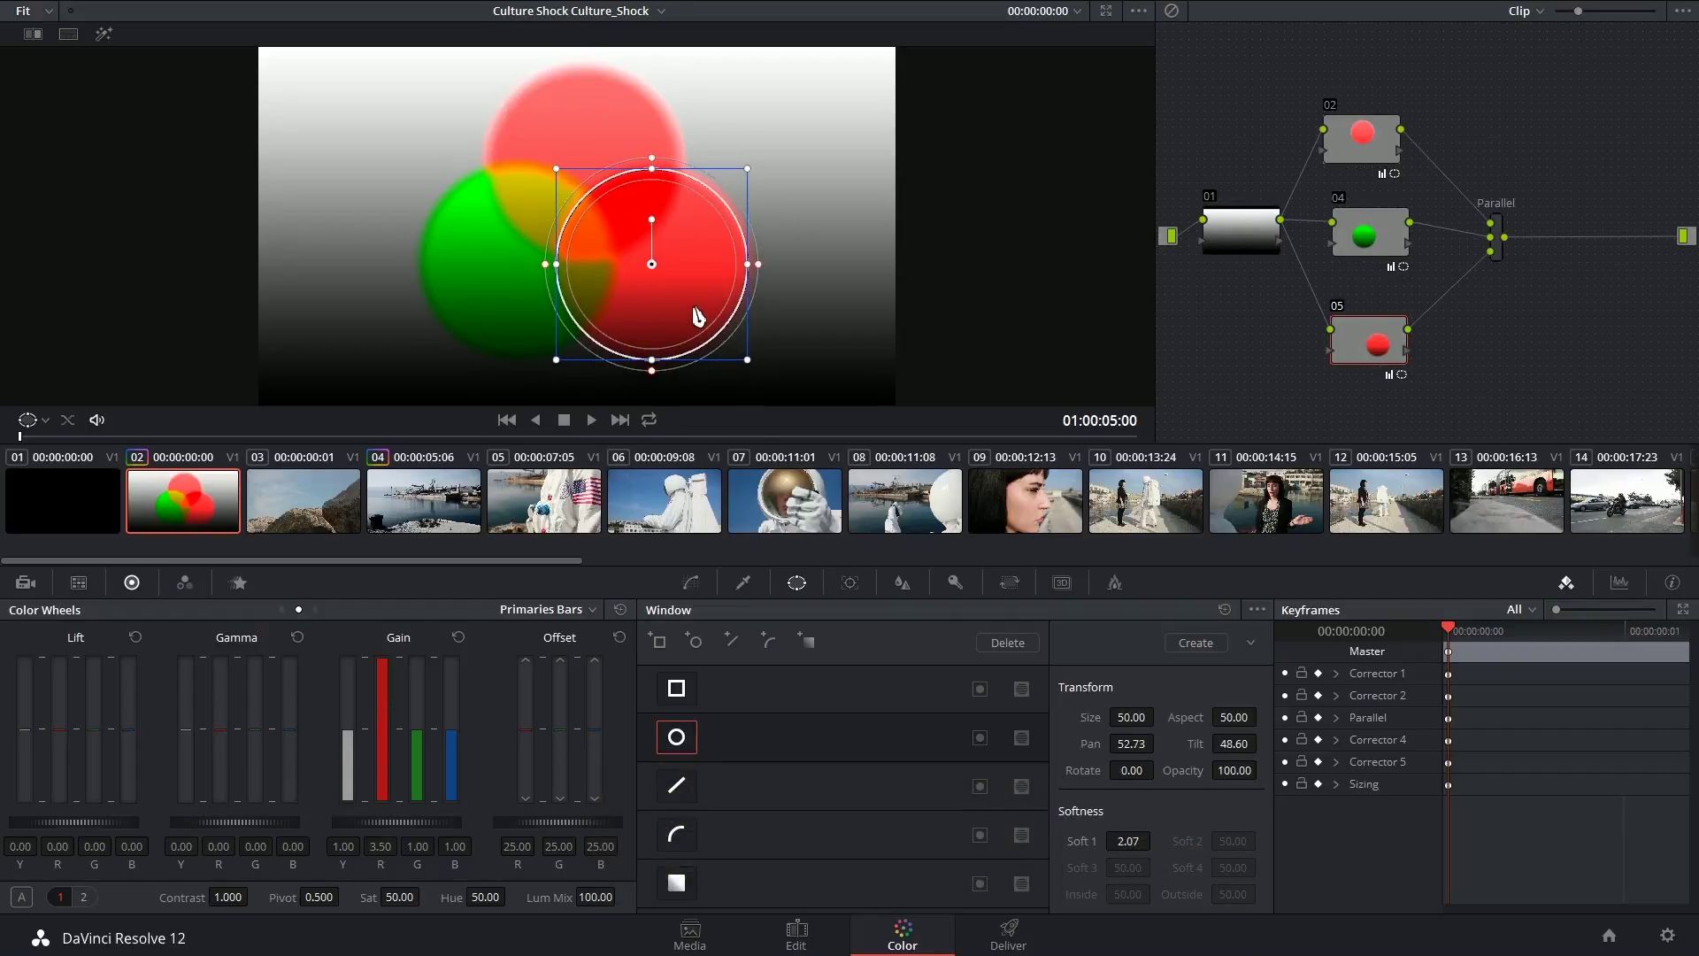
Reset node 05's gain, raise its blue gain to 3.76, and hide the window outline in the viewer.
click(458, 638)
drag(454, 737, 475, 534)
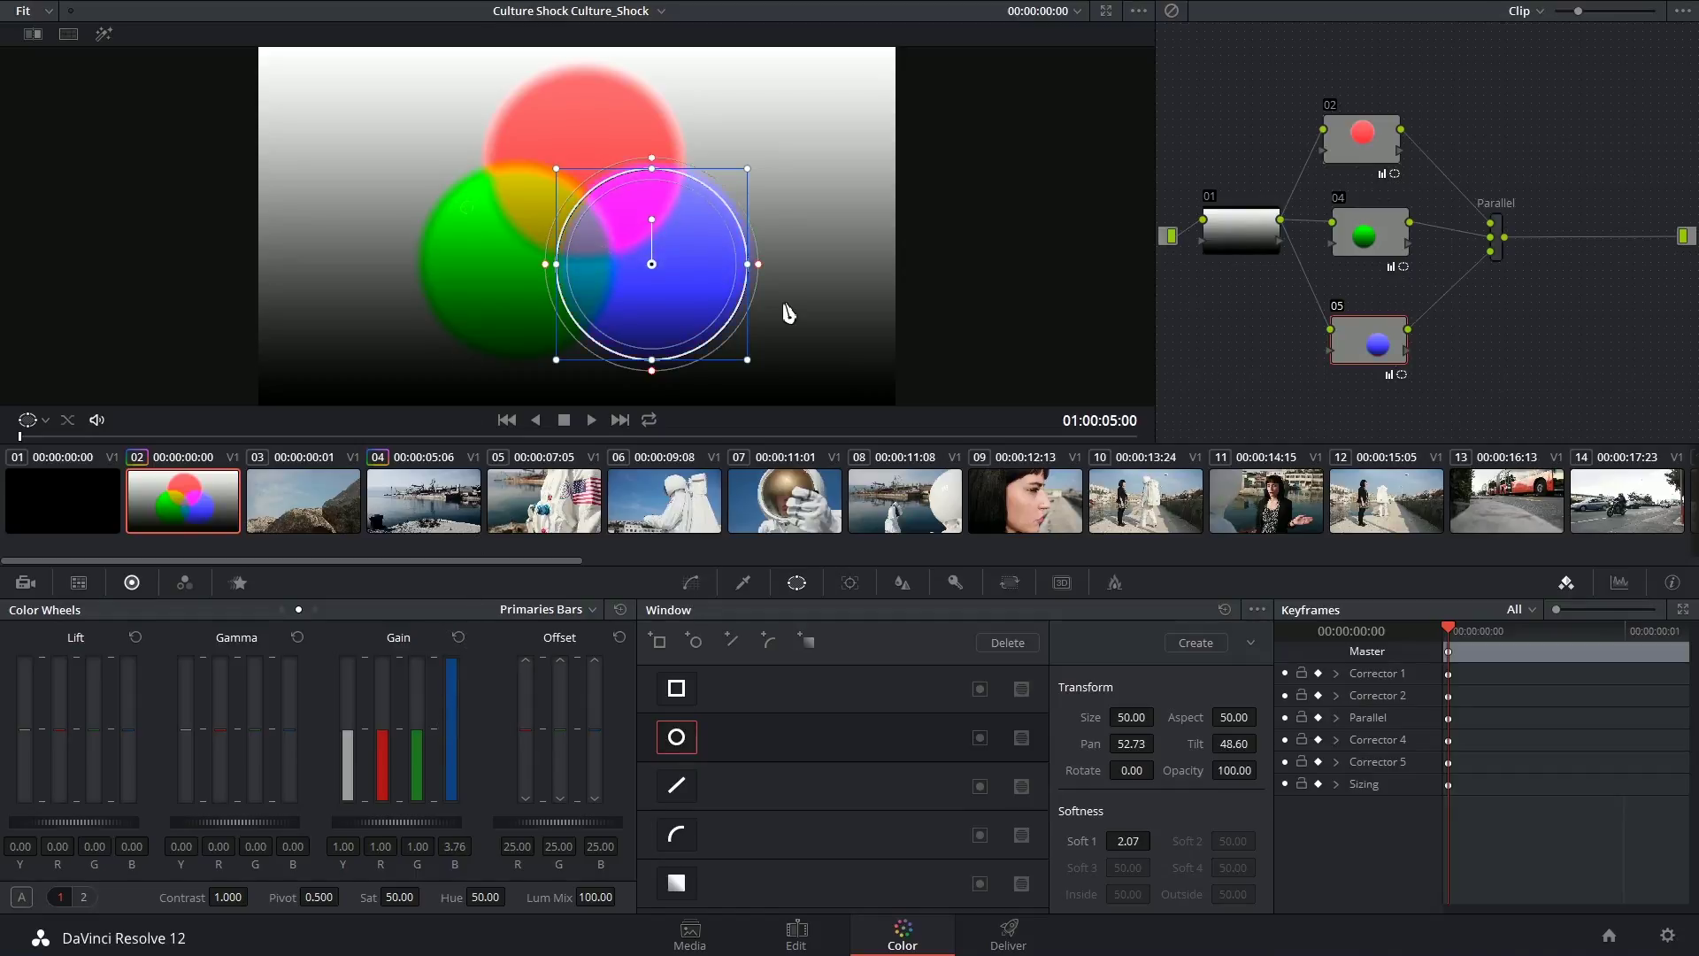
key(shift+grave)
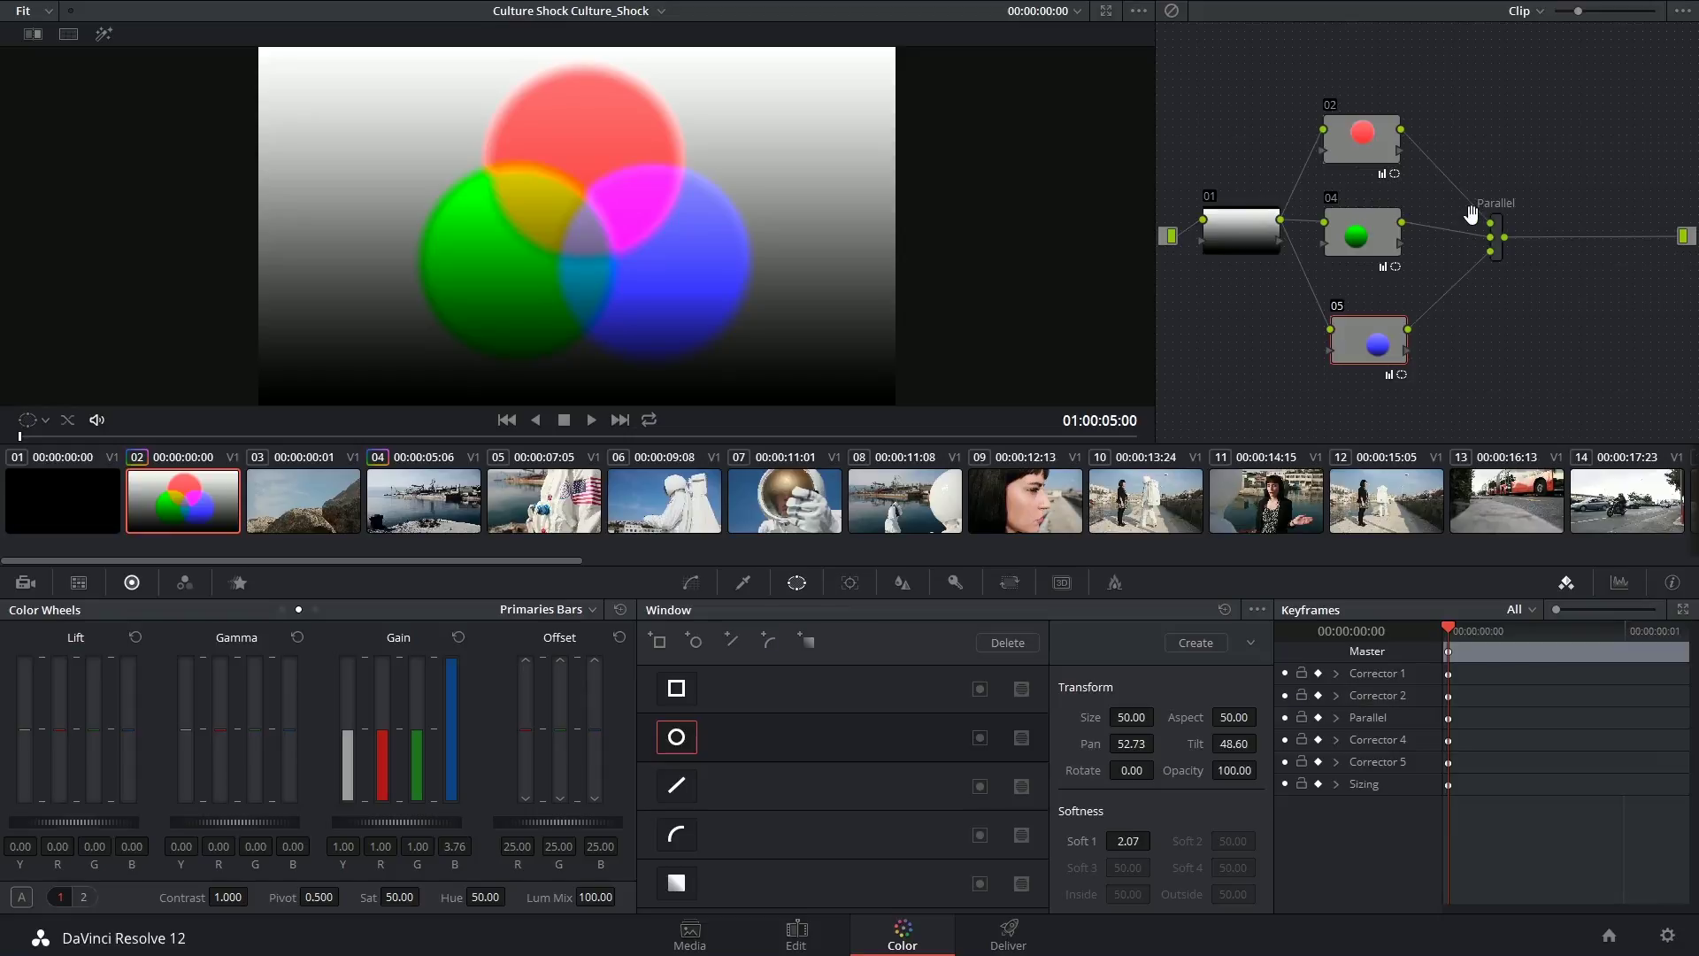
Straighten the positions of nodes 04 and 01 and add a serial node after the parallel mixer.
drag(1364, 219, 1368, 221)
drag(1247, 239, 1247, 243)
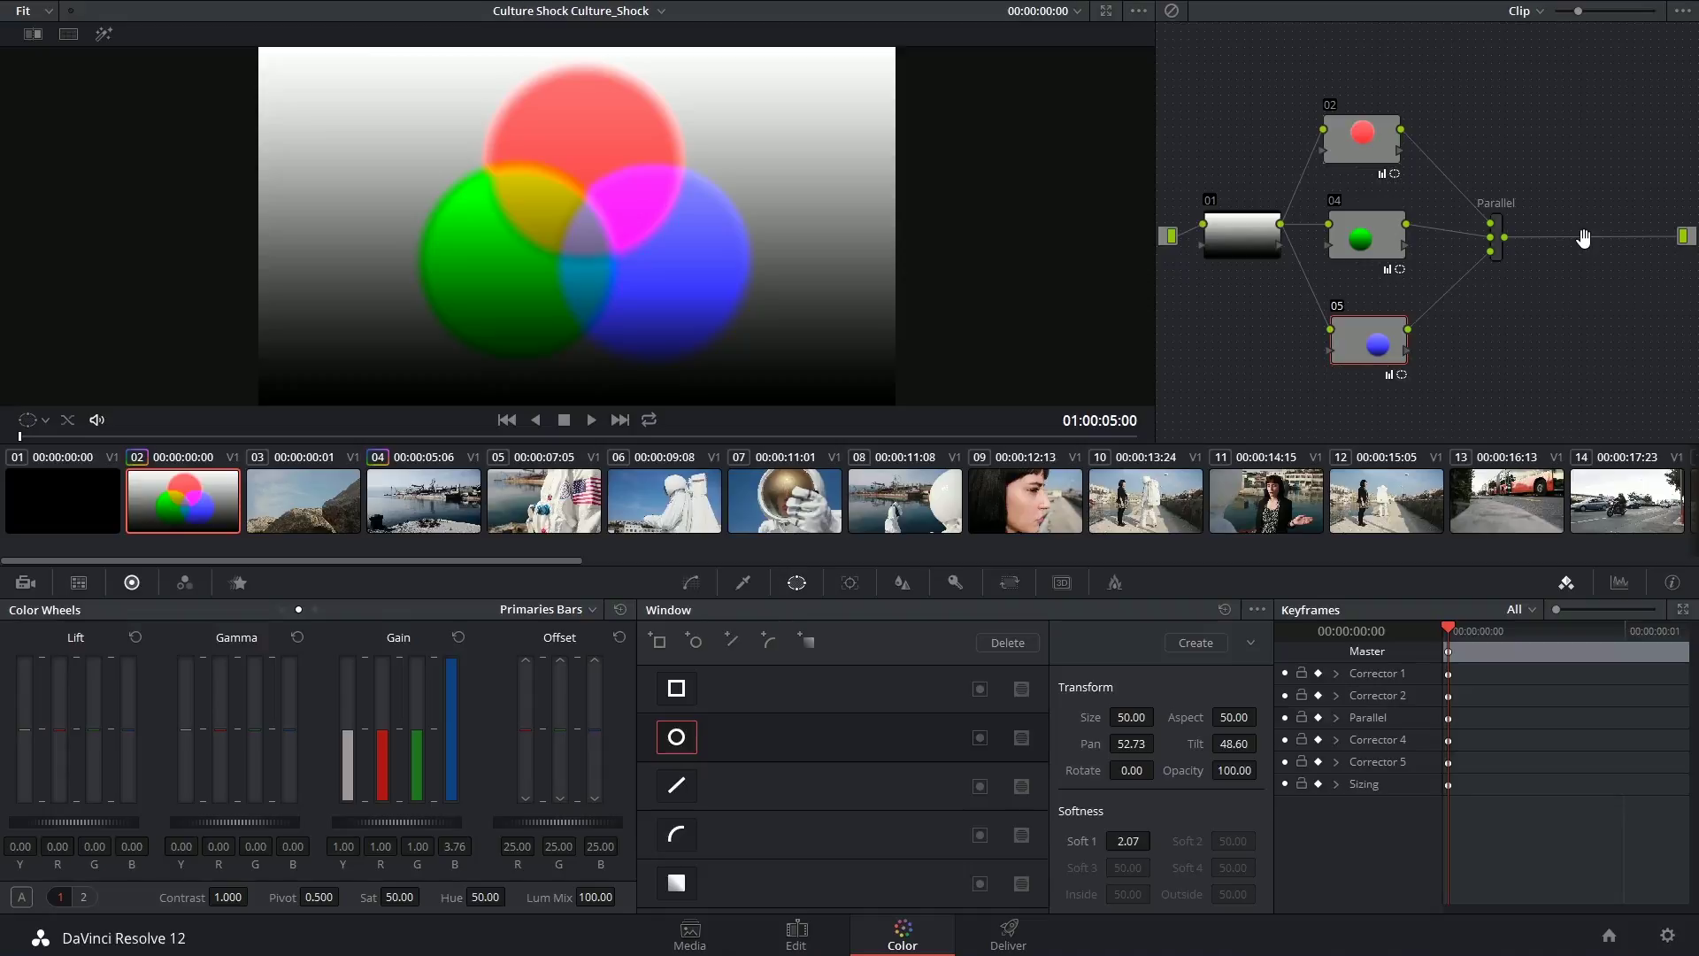
click(1499, 223)
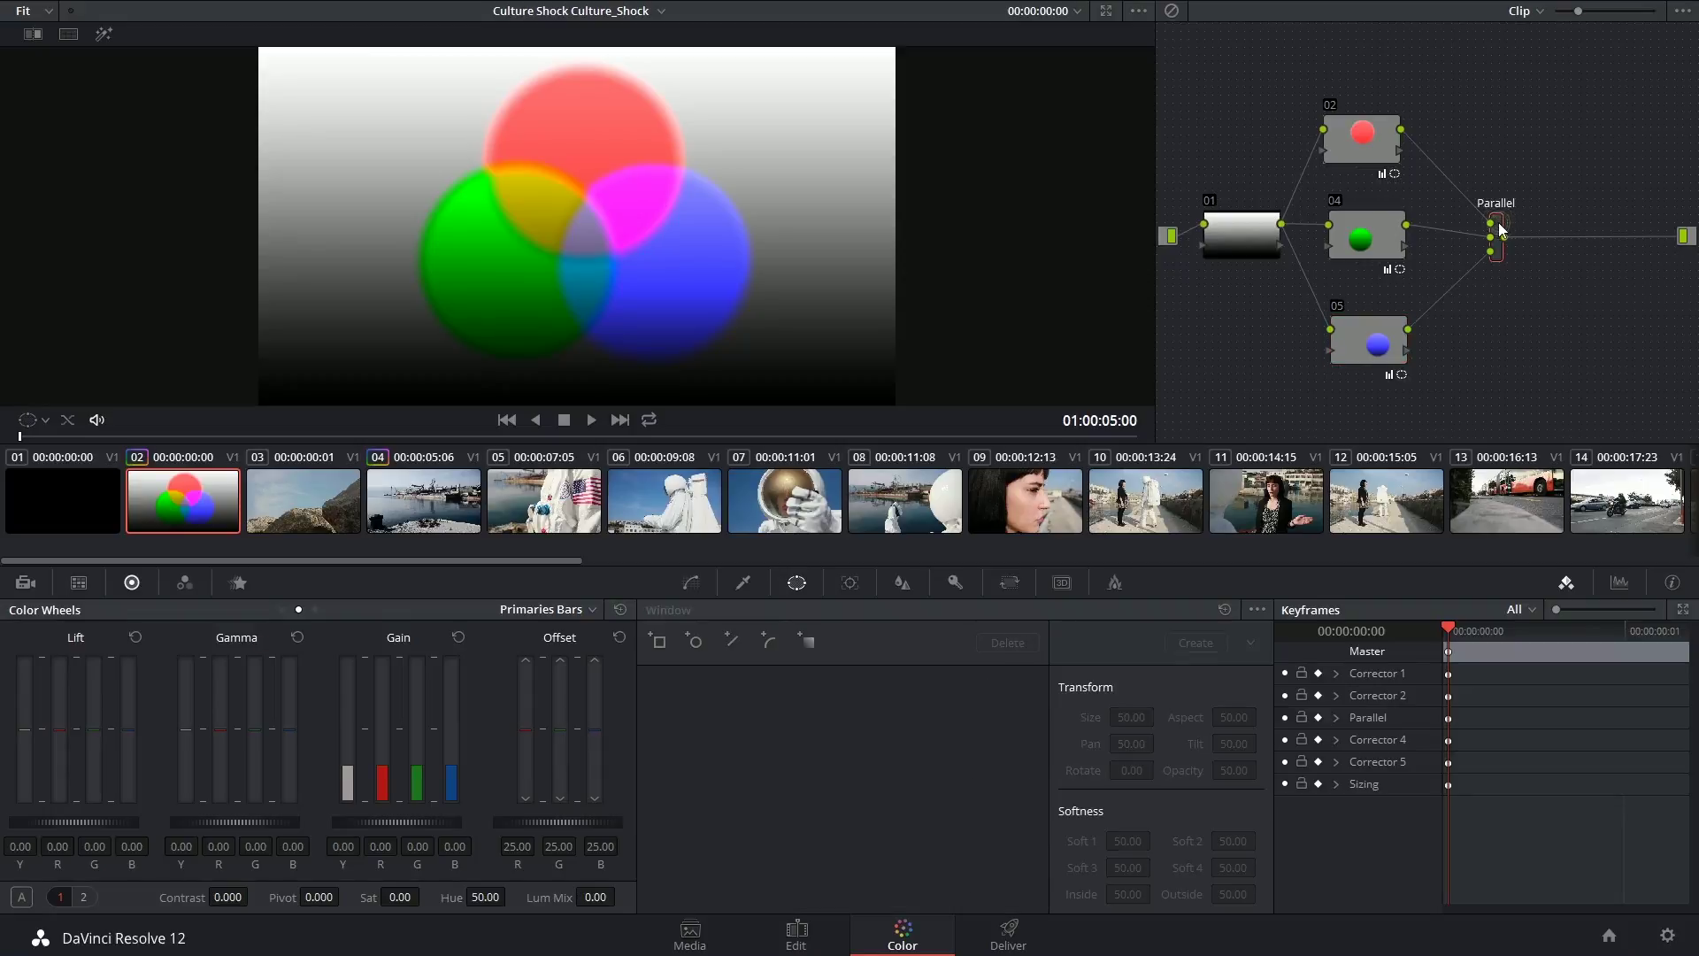
key(alt+s)
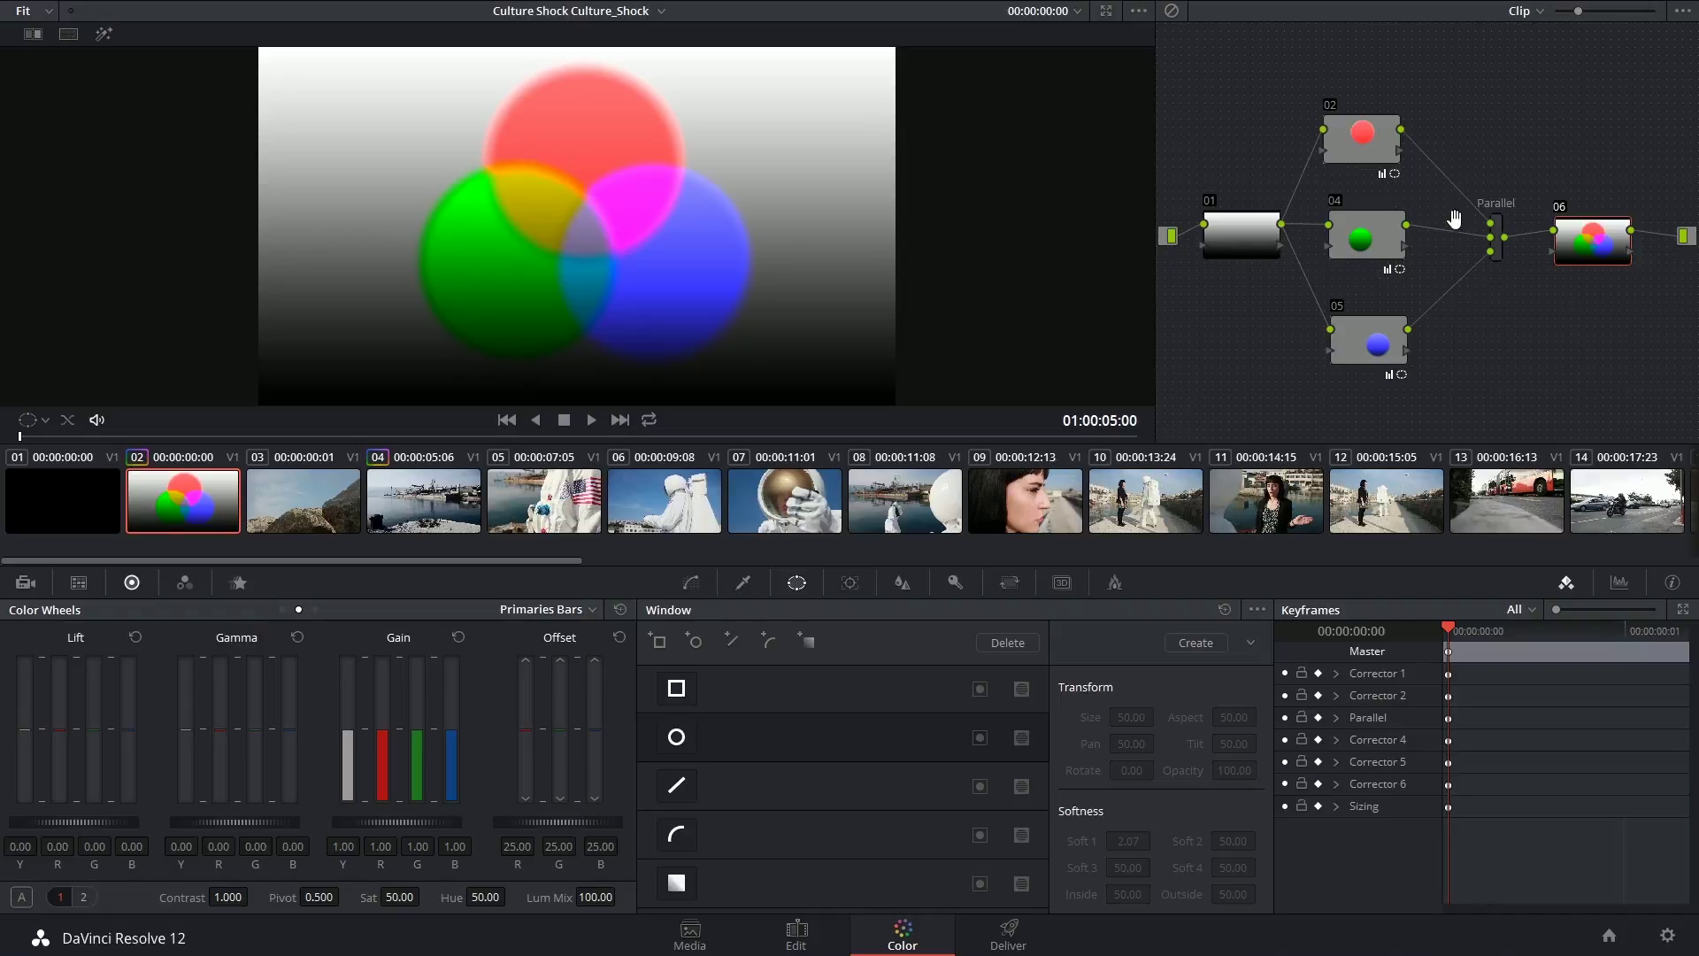
Morph the parallel mixer into a layer mixer node and move the blue circle's node slightly closer to the green one.
right_click(1500, 248)
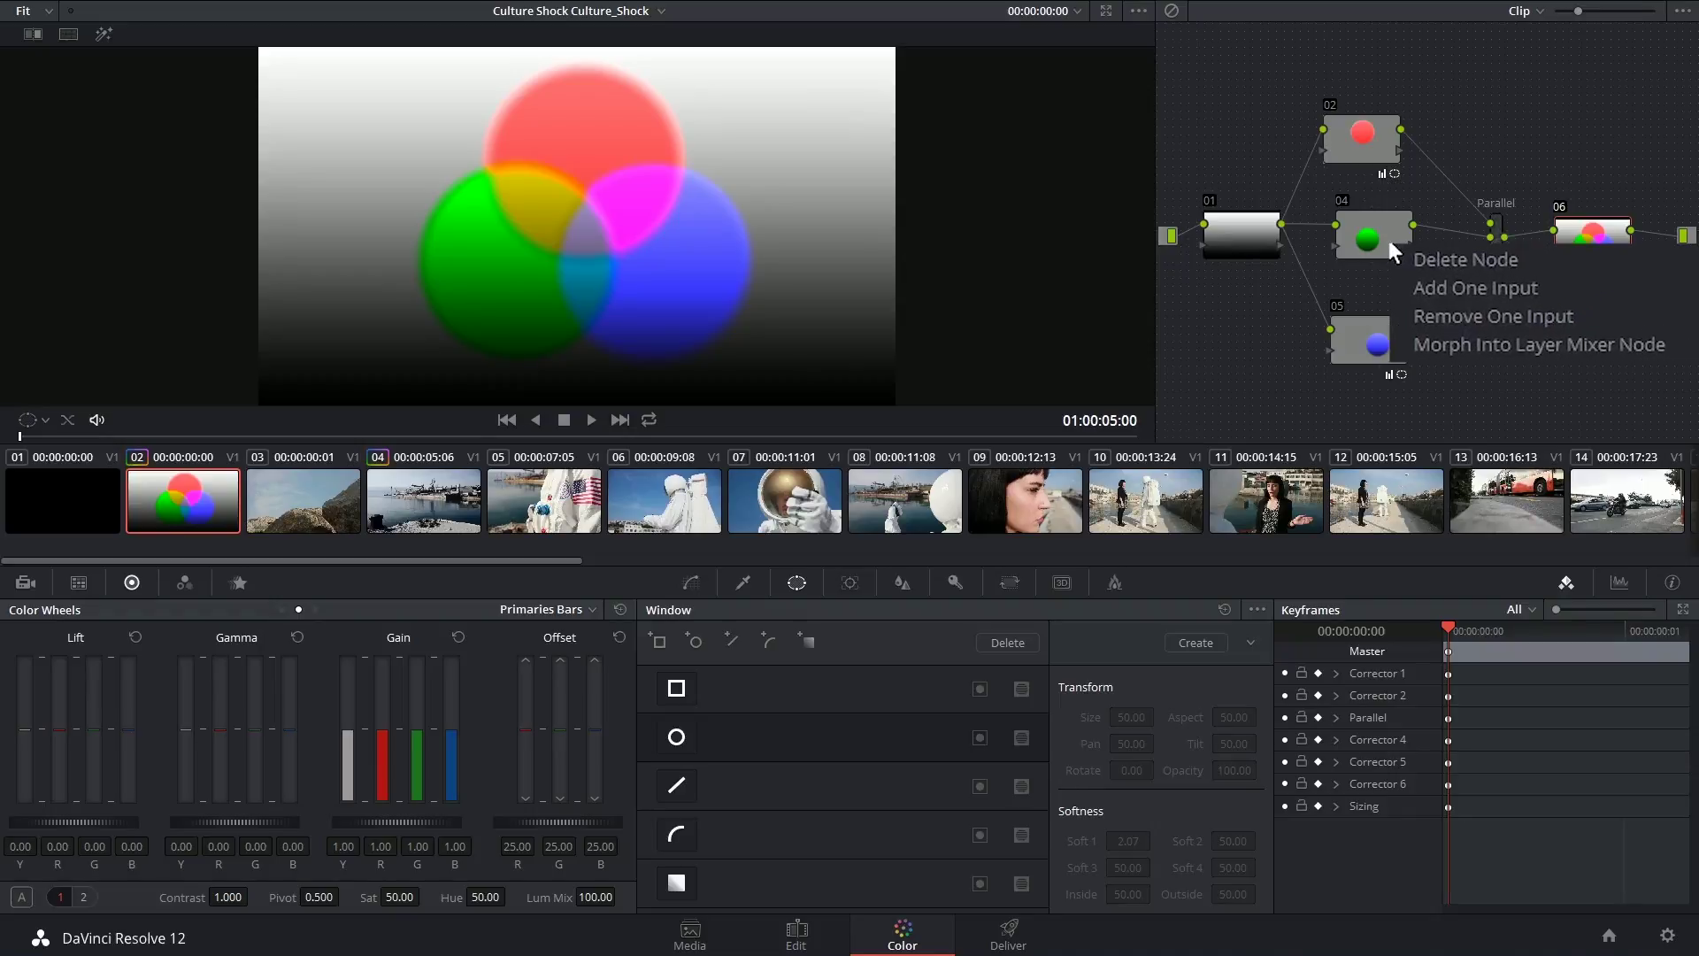
click(1553, 340)
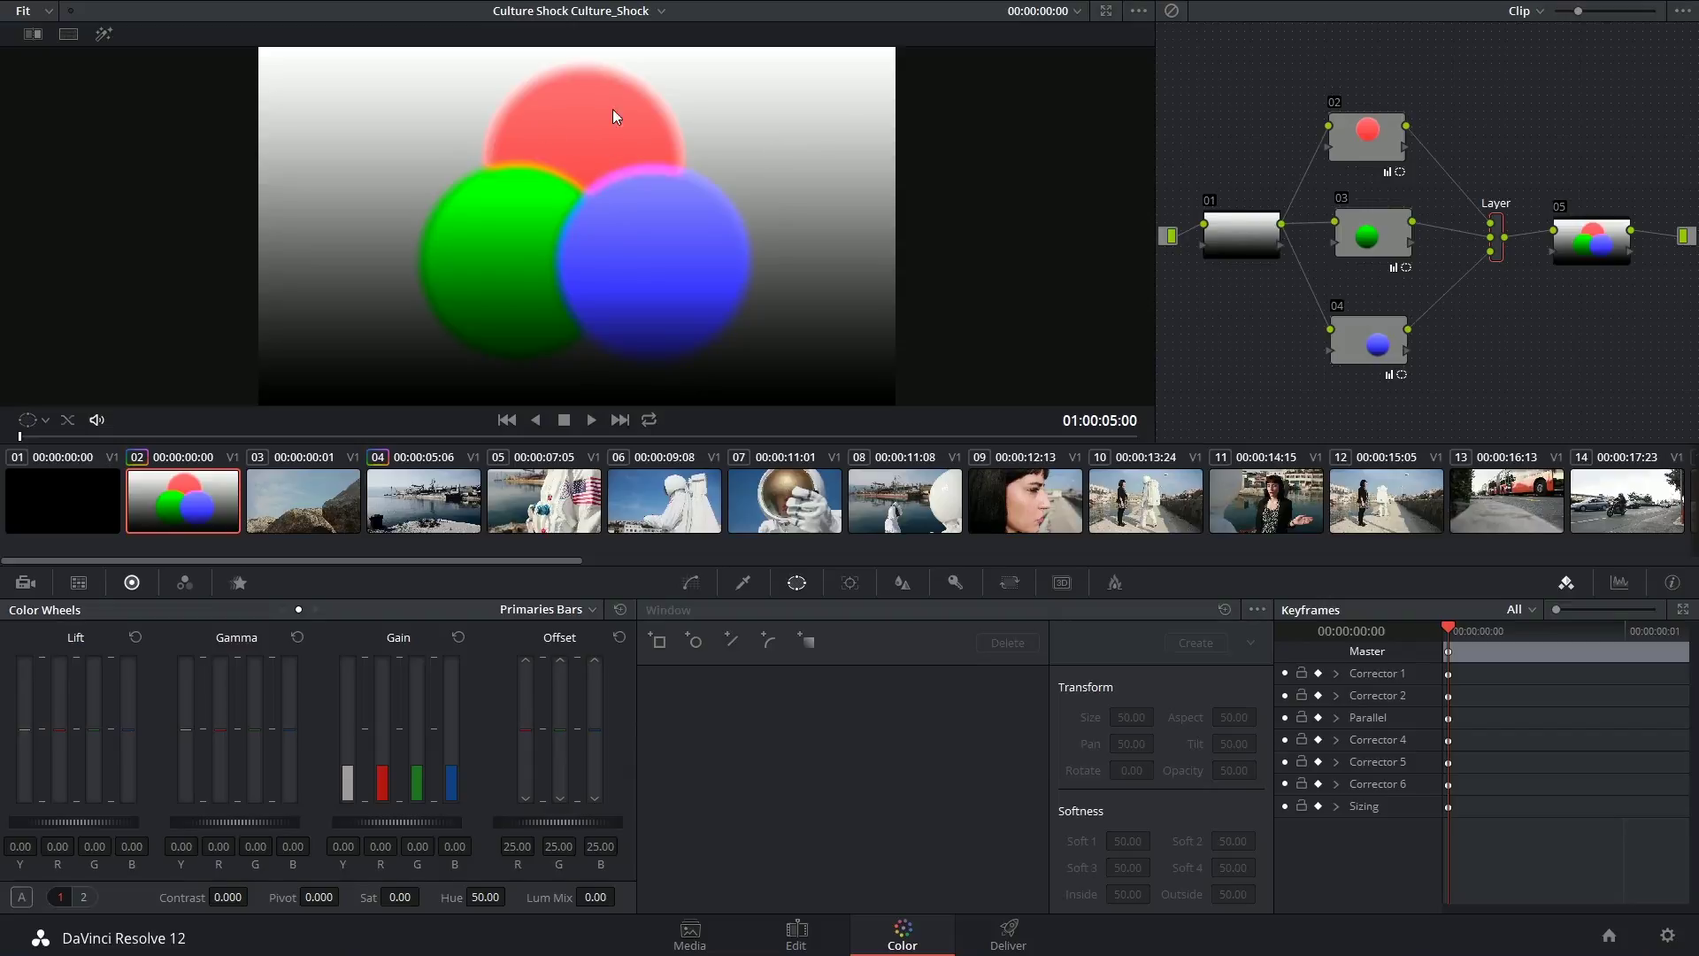
mouse_move(1371, 351)
mouse_down()
mouse_move(1391, 319)
mouse_move(1383, 343)
mouse_up()
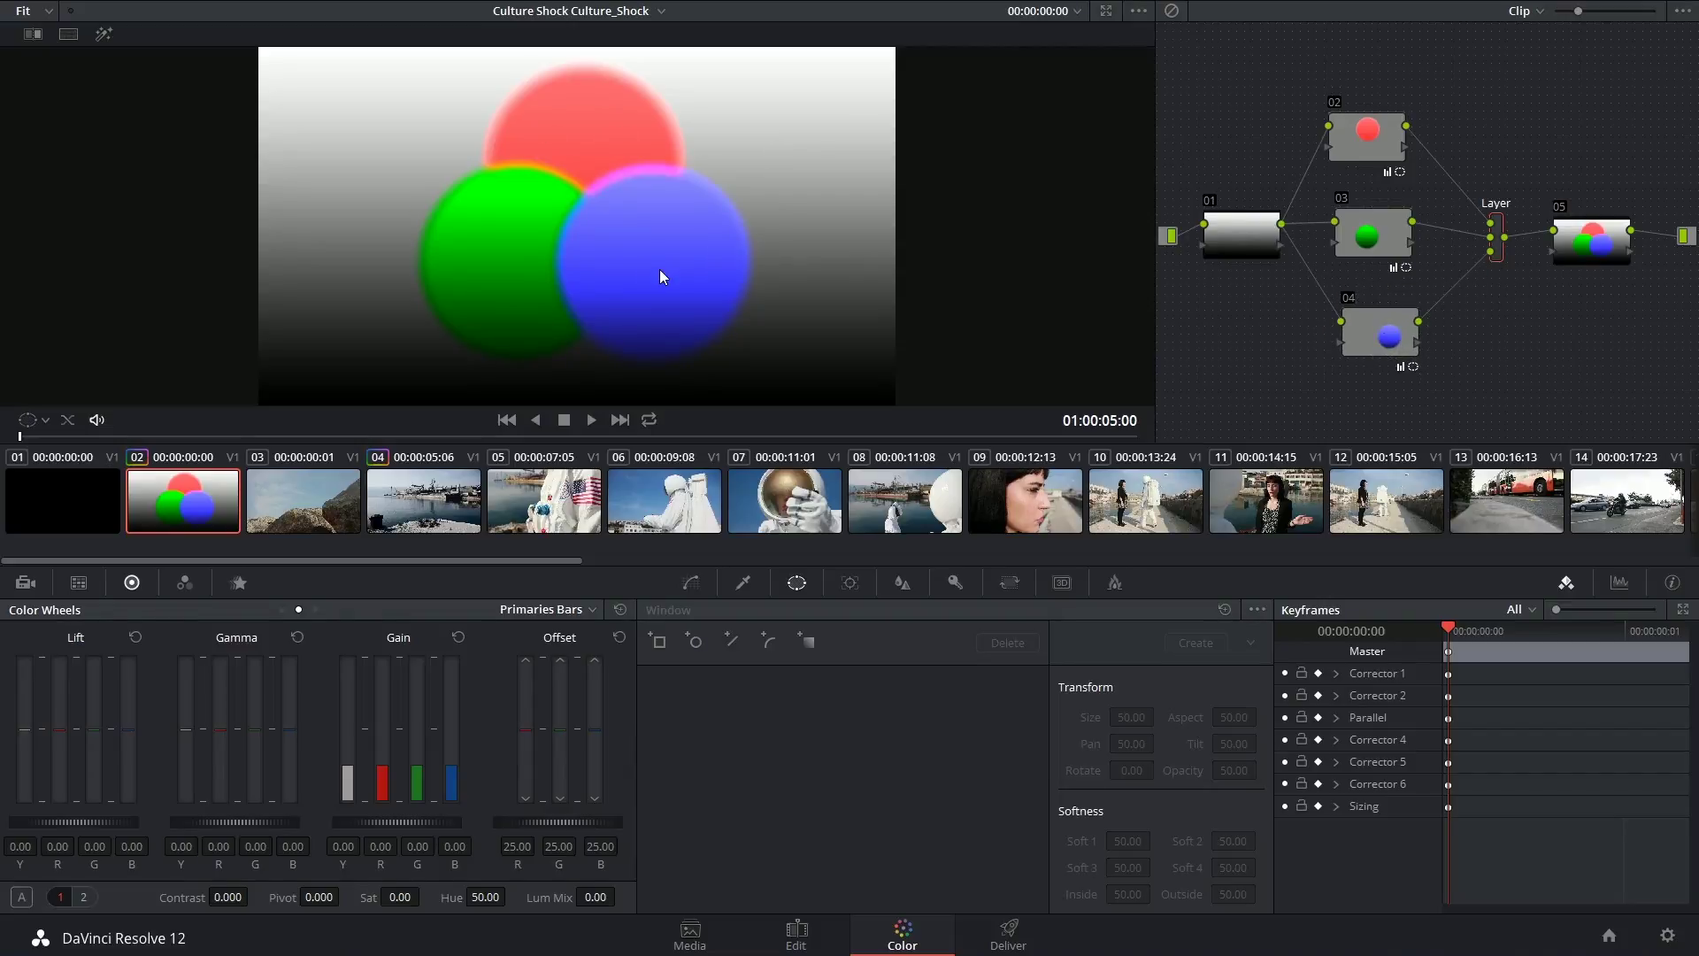
mouse_move(1385, 341)
mouse_down()
mouse_move(1415, 157)
mouse_move(1487, 95)
mouse_move(1371, 370)
mouse_move(1372, 326)
mouse_up()
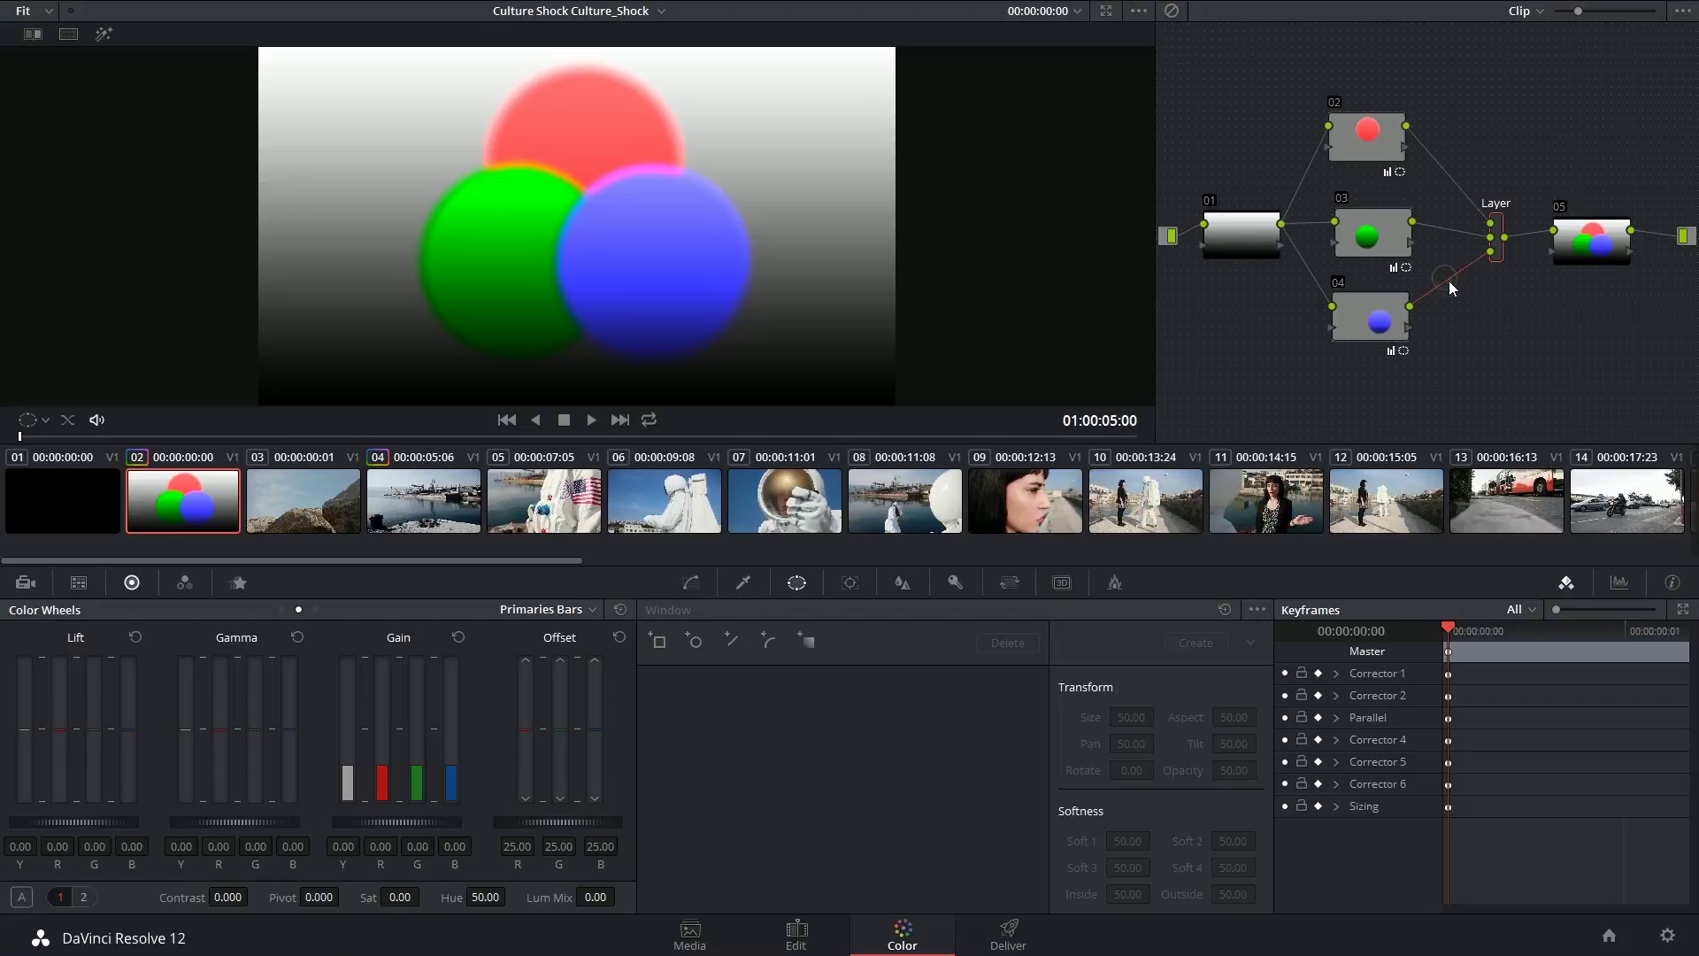
Swap the layer mixer connections so red node 02 feeds the lowest input and blue node 04 the uppermost.
click(1448, 279)
key(Delete)
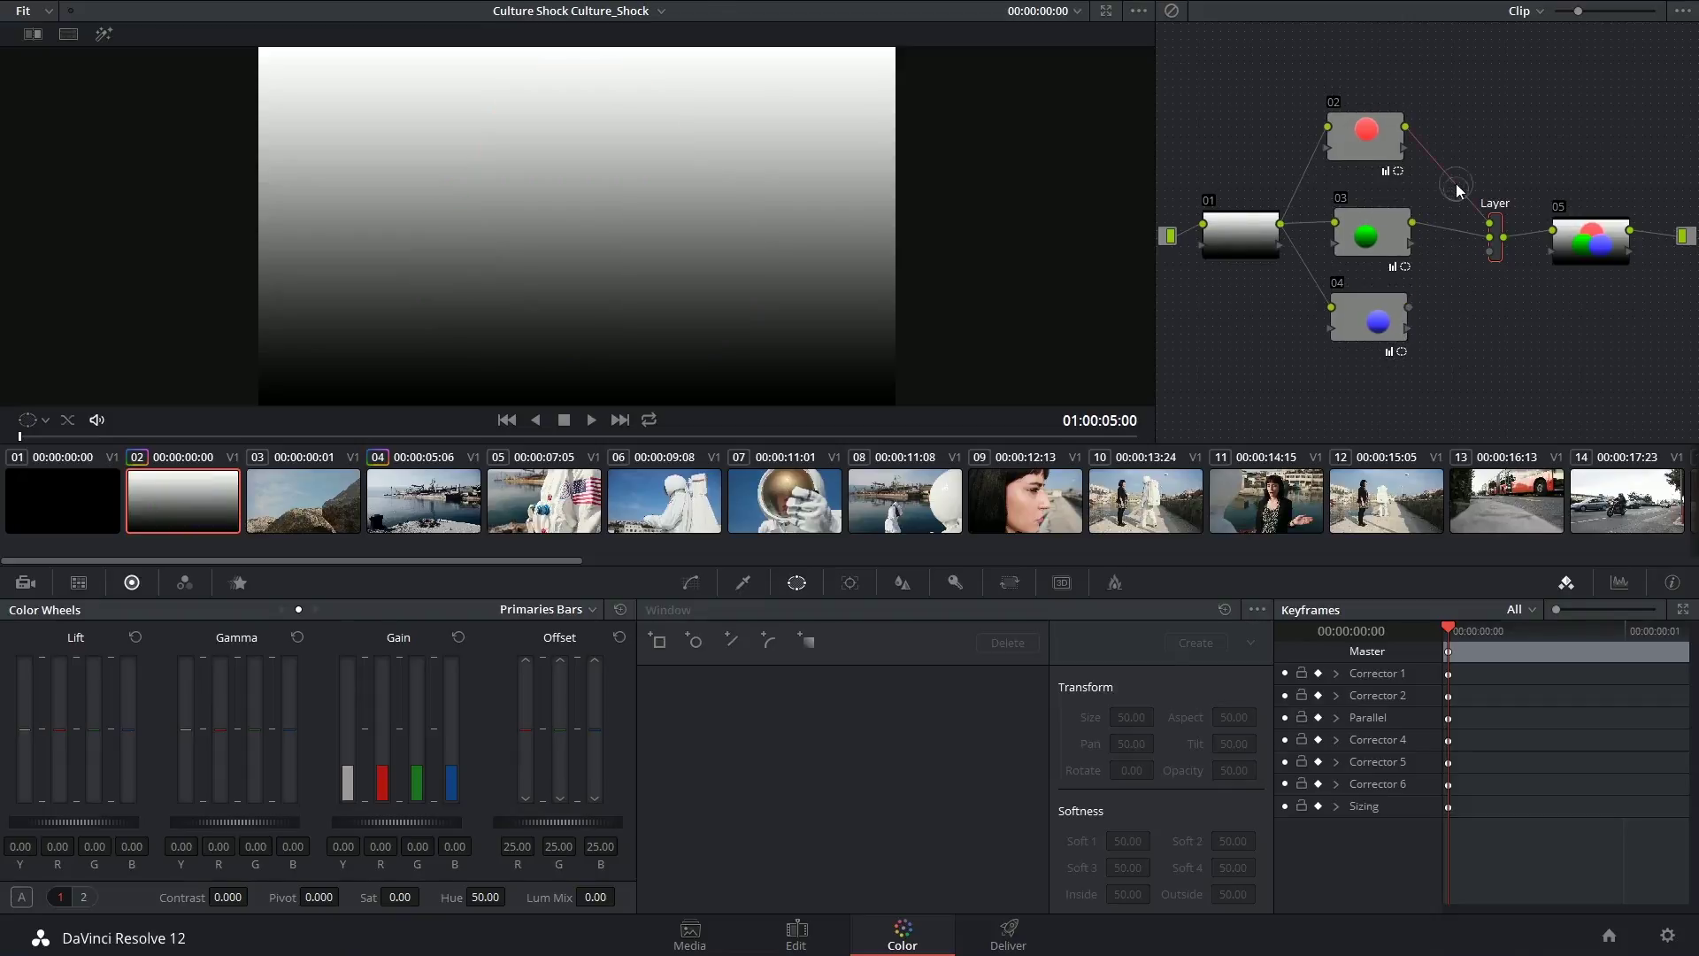
click(1457, 184)
drag(1405, 127, 1483, 252)
drag(1409, 308, 1489, 223)
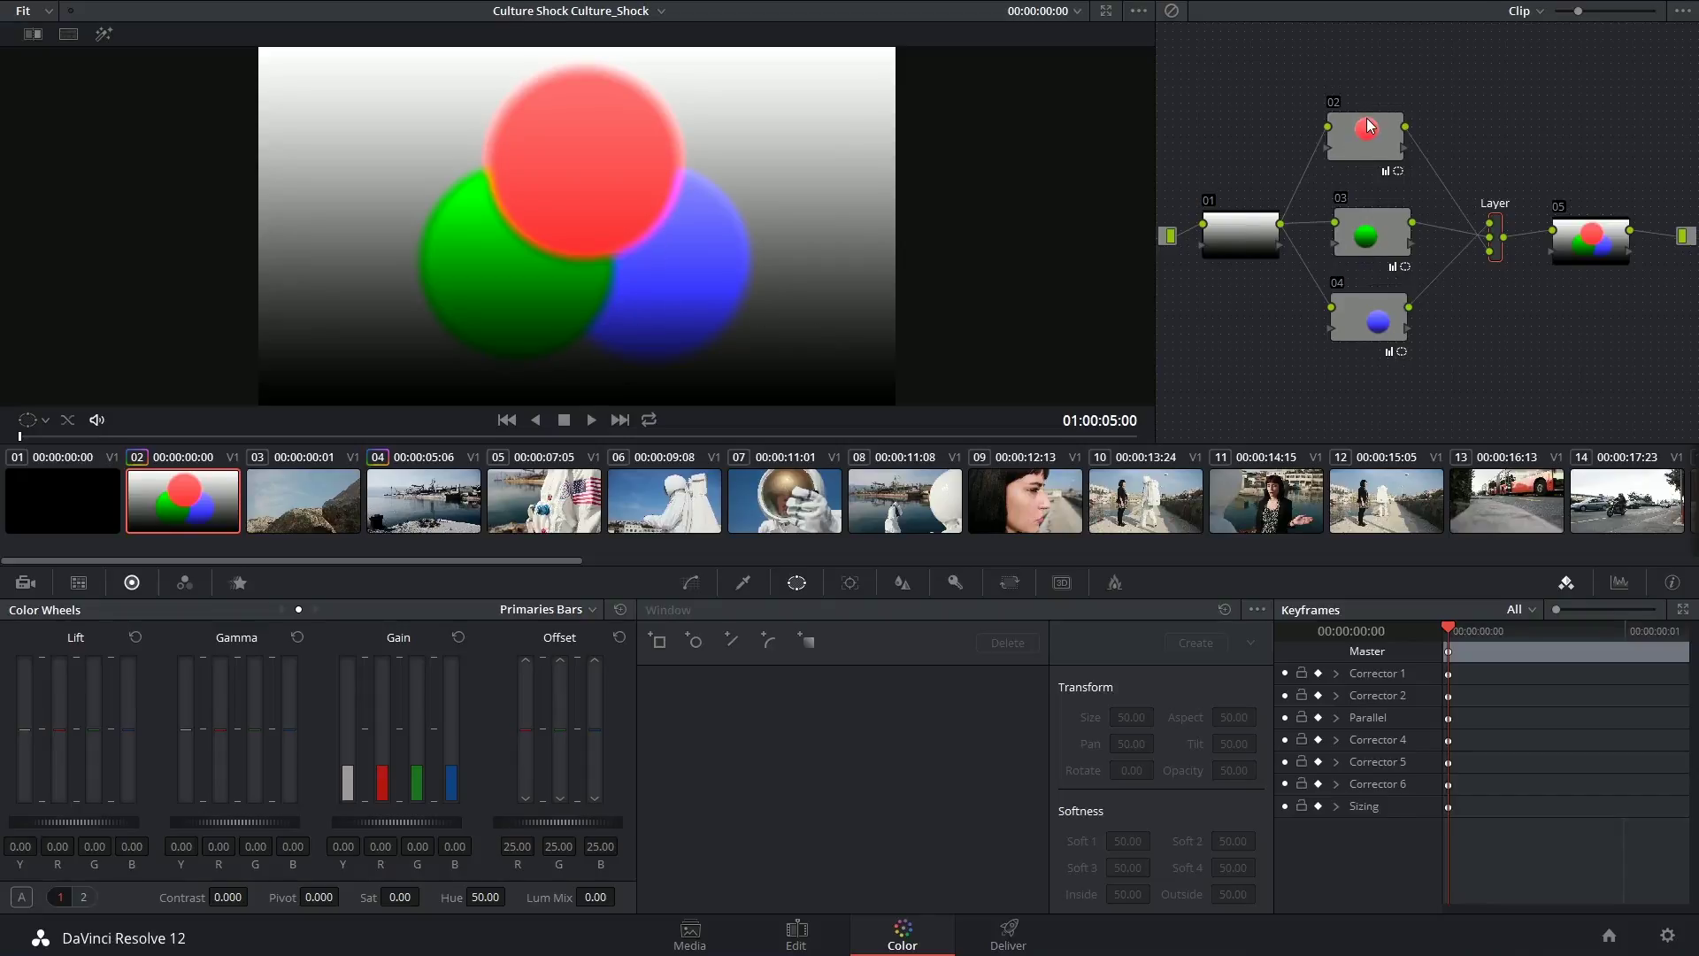
Swap the positions of nodes 02 and 04 in the graph, placing blue above and red below green node 03.
drag(1363, 120, 1377, 386)
drag(1382, 312, 1369, 114)
drag(1377, 413, 1372, 332)
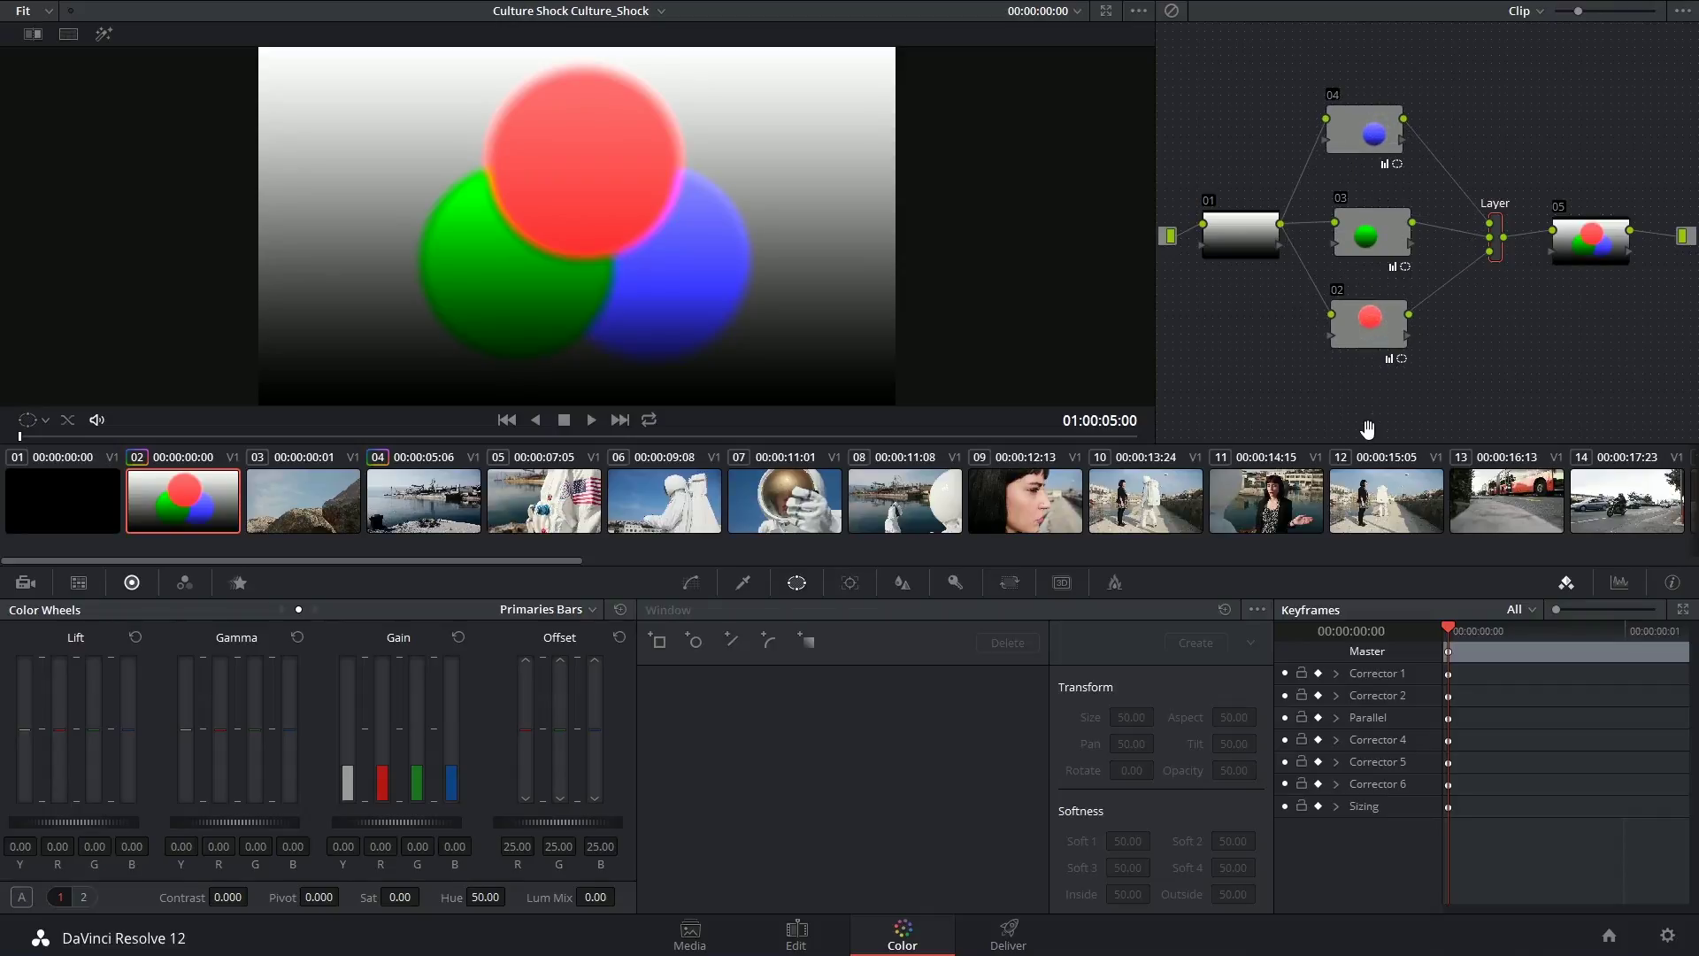
Try the Add composite mode on the layer mixer, followed by Multiply.
right_click(1496, 251)
mouse_move(1452, 369)
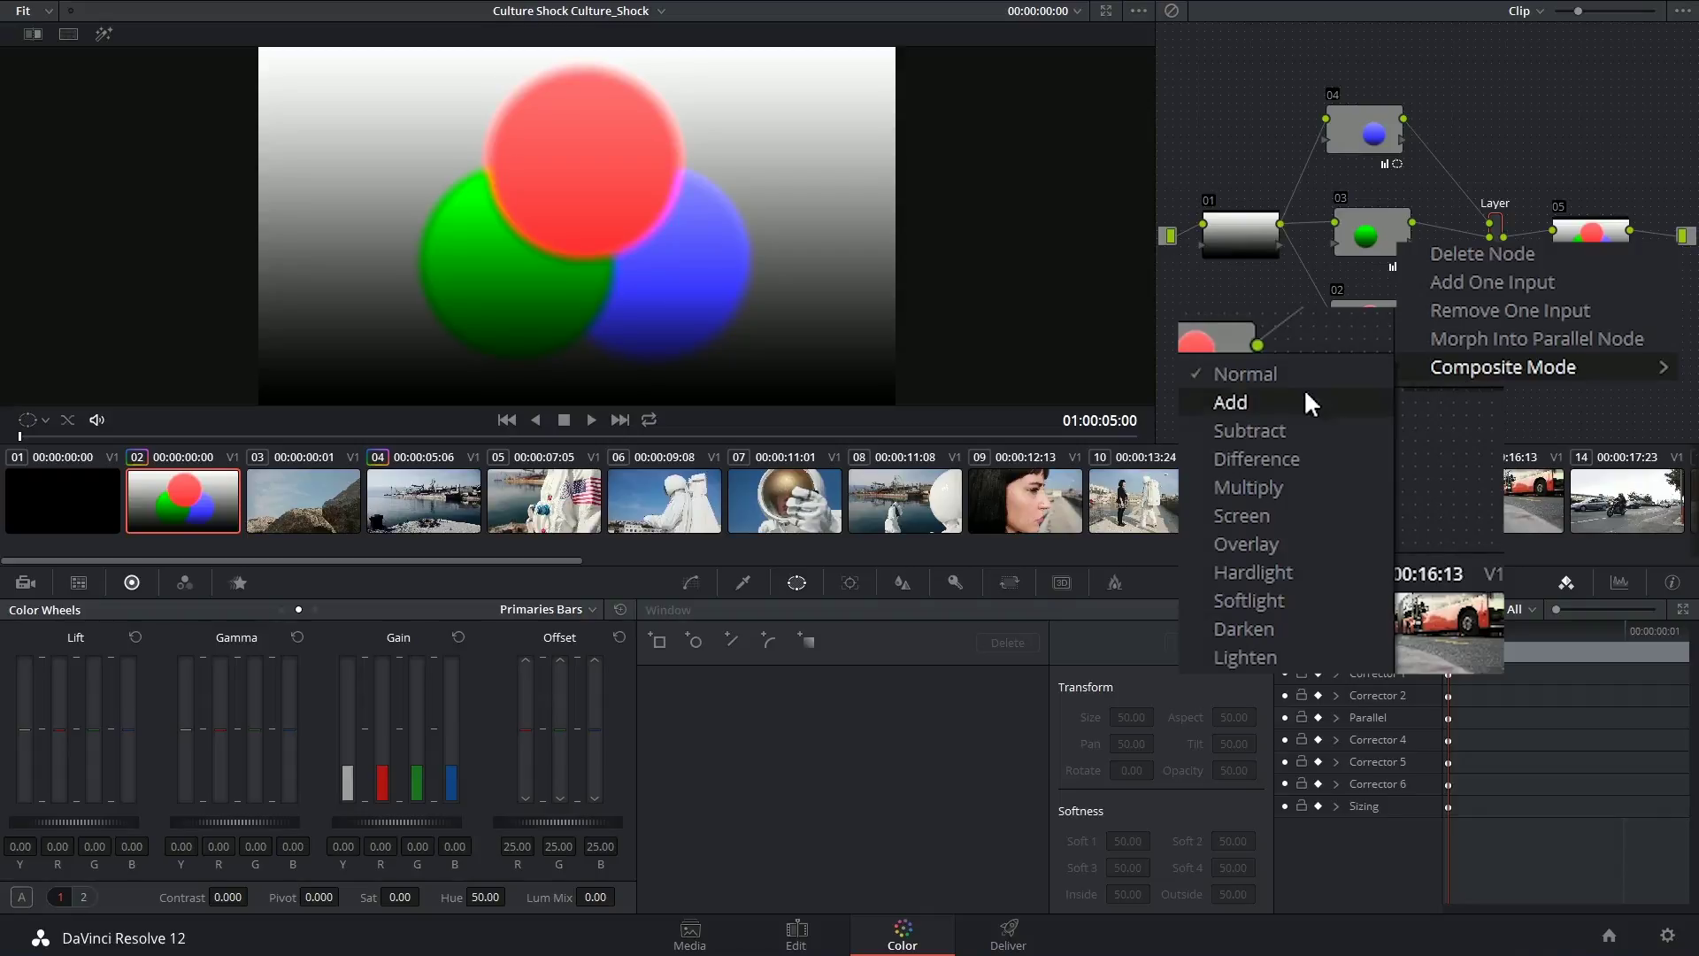
click(1278, 400)
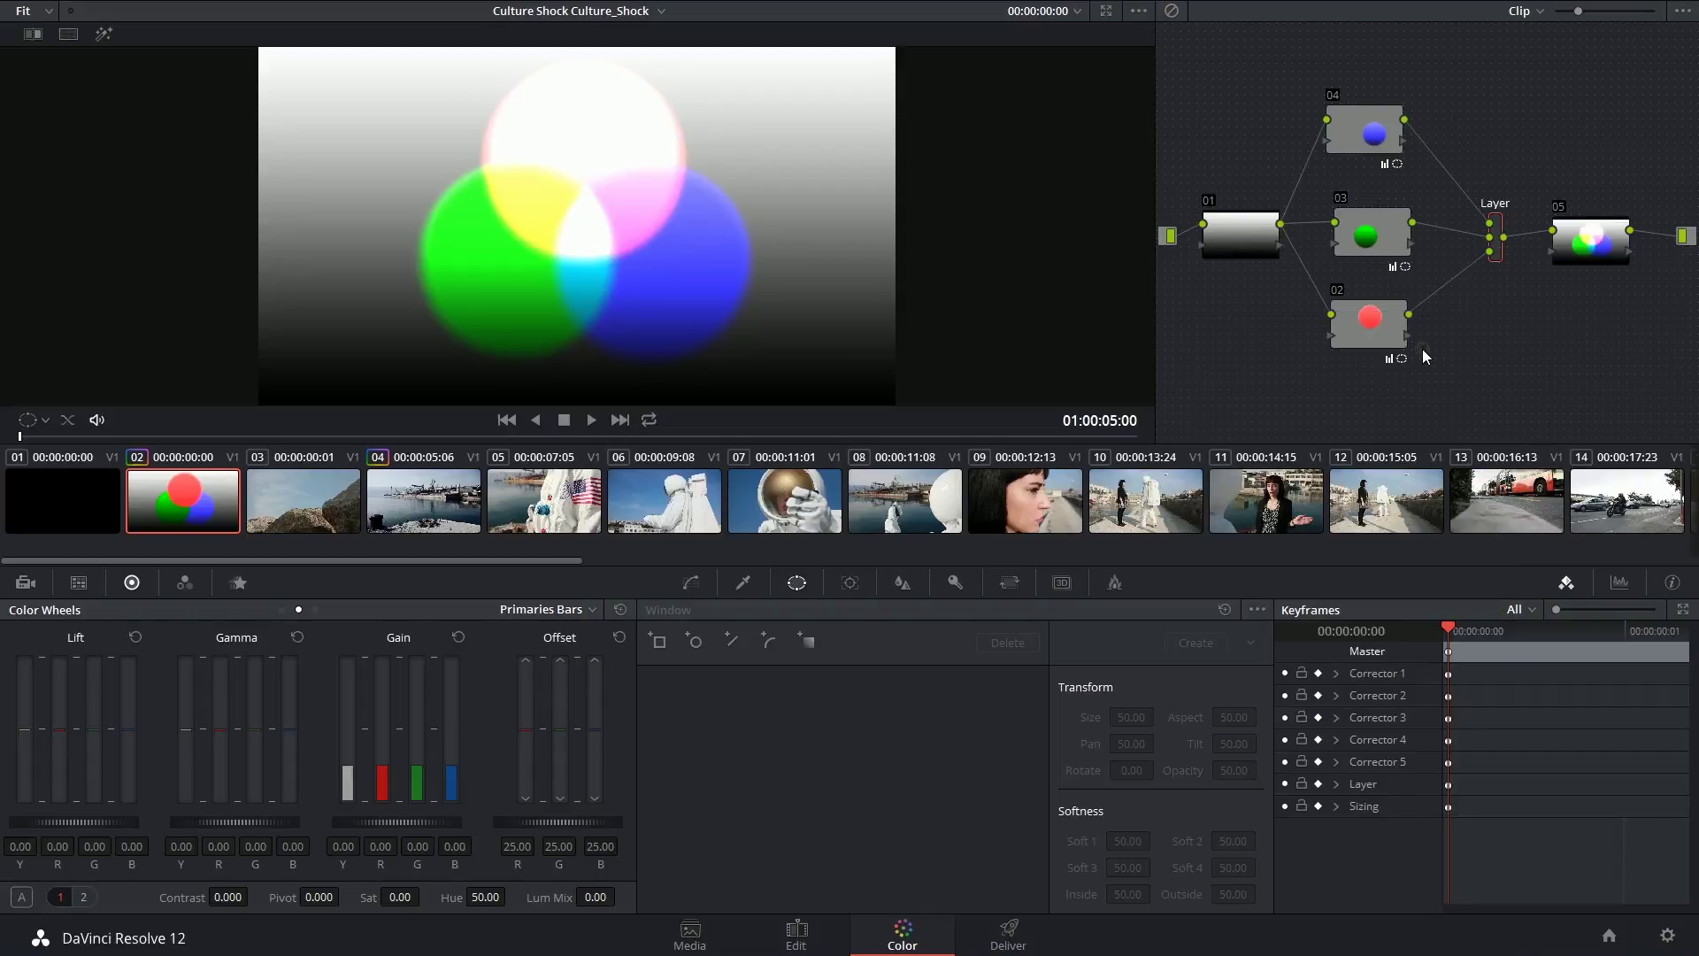
right_click(1496, 253)
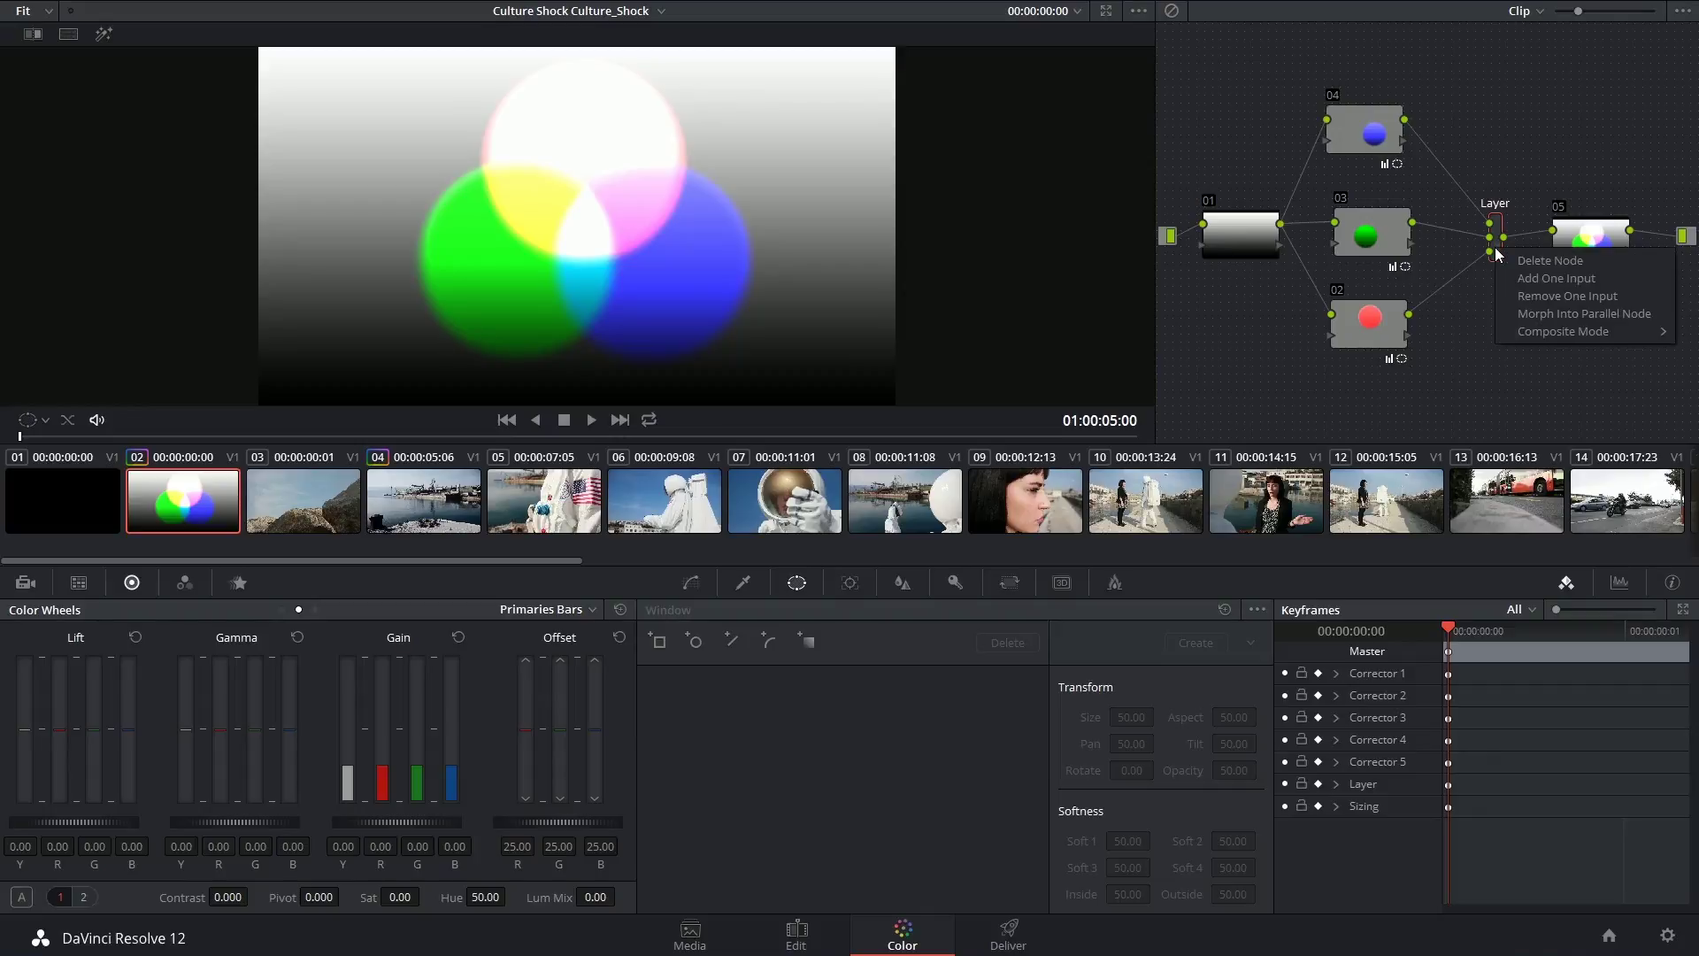
mouse_move(1520, 333)
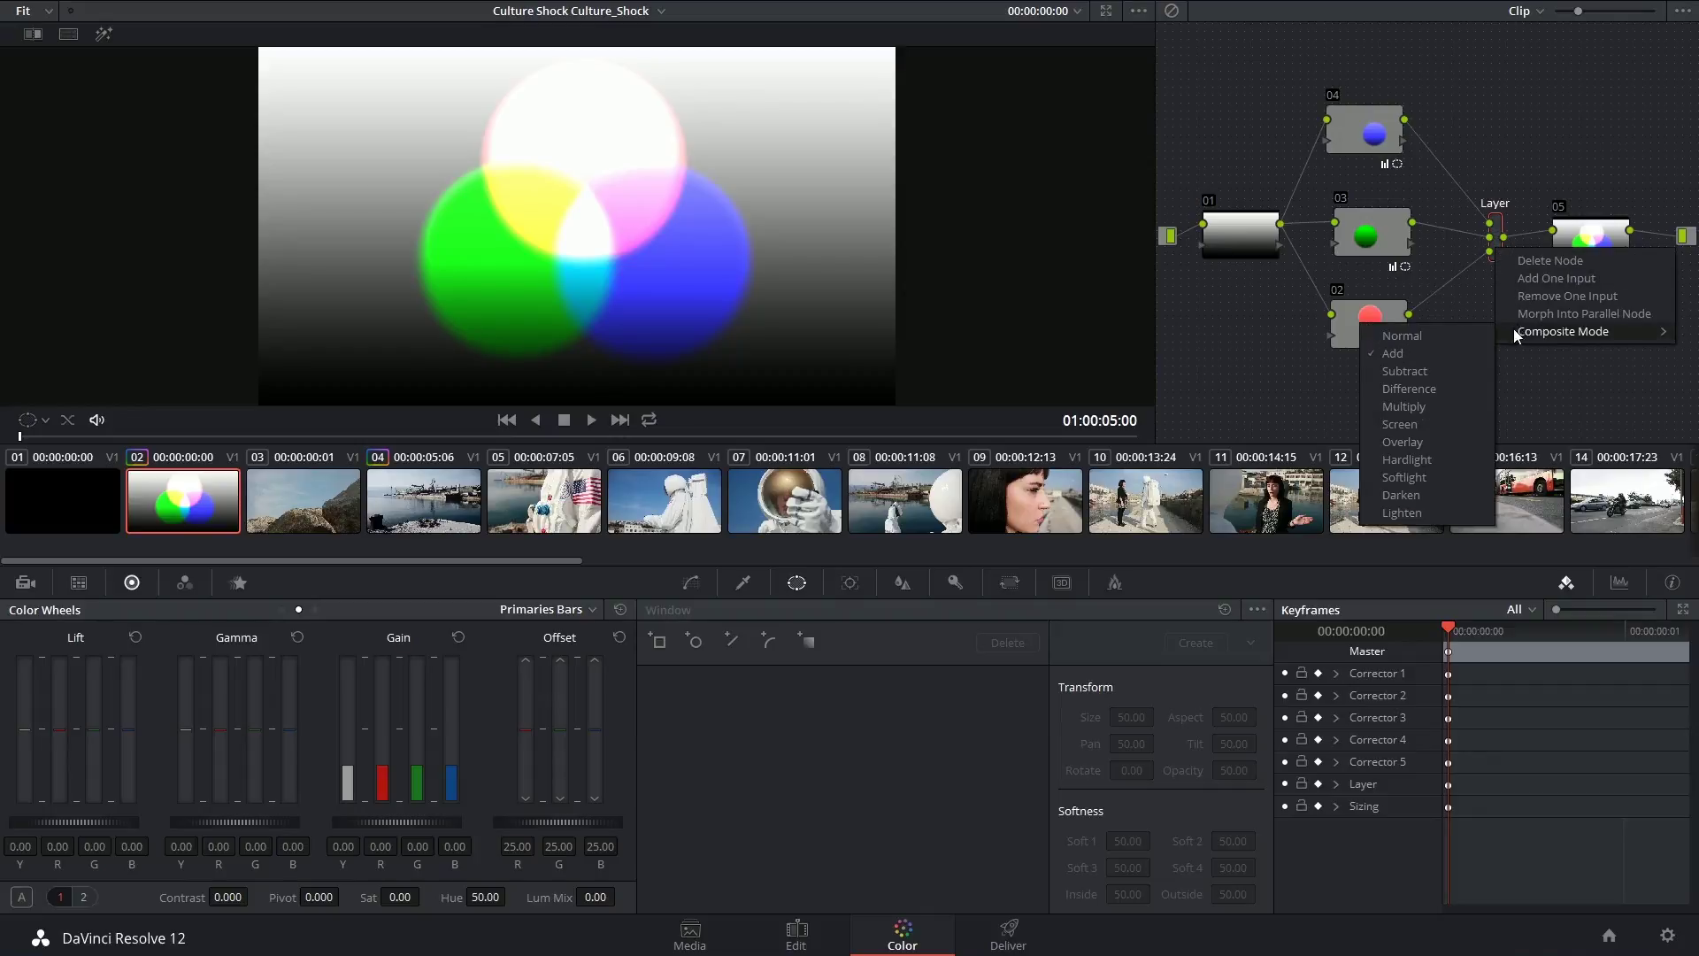
click(1408, 407)
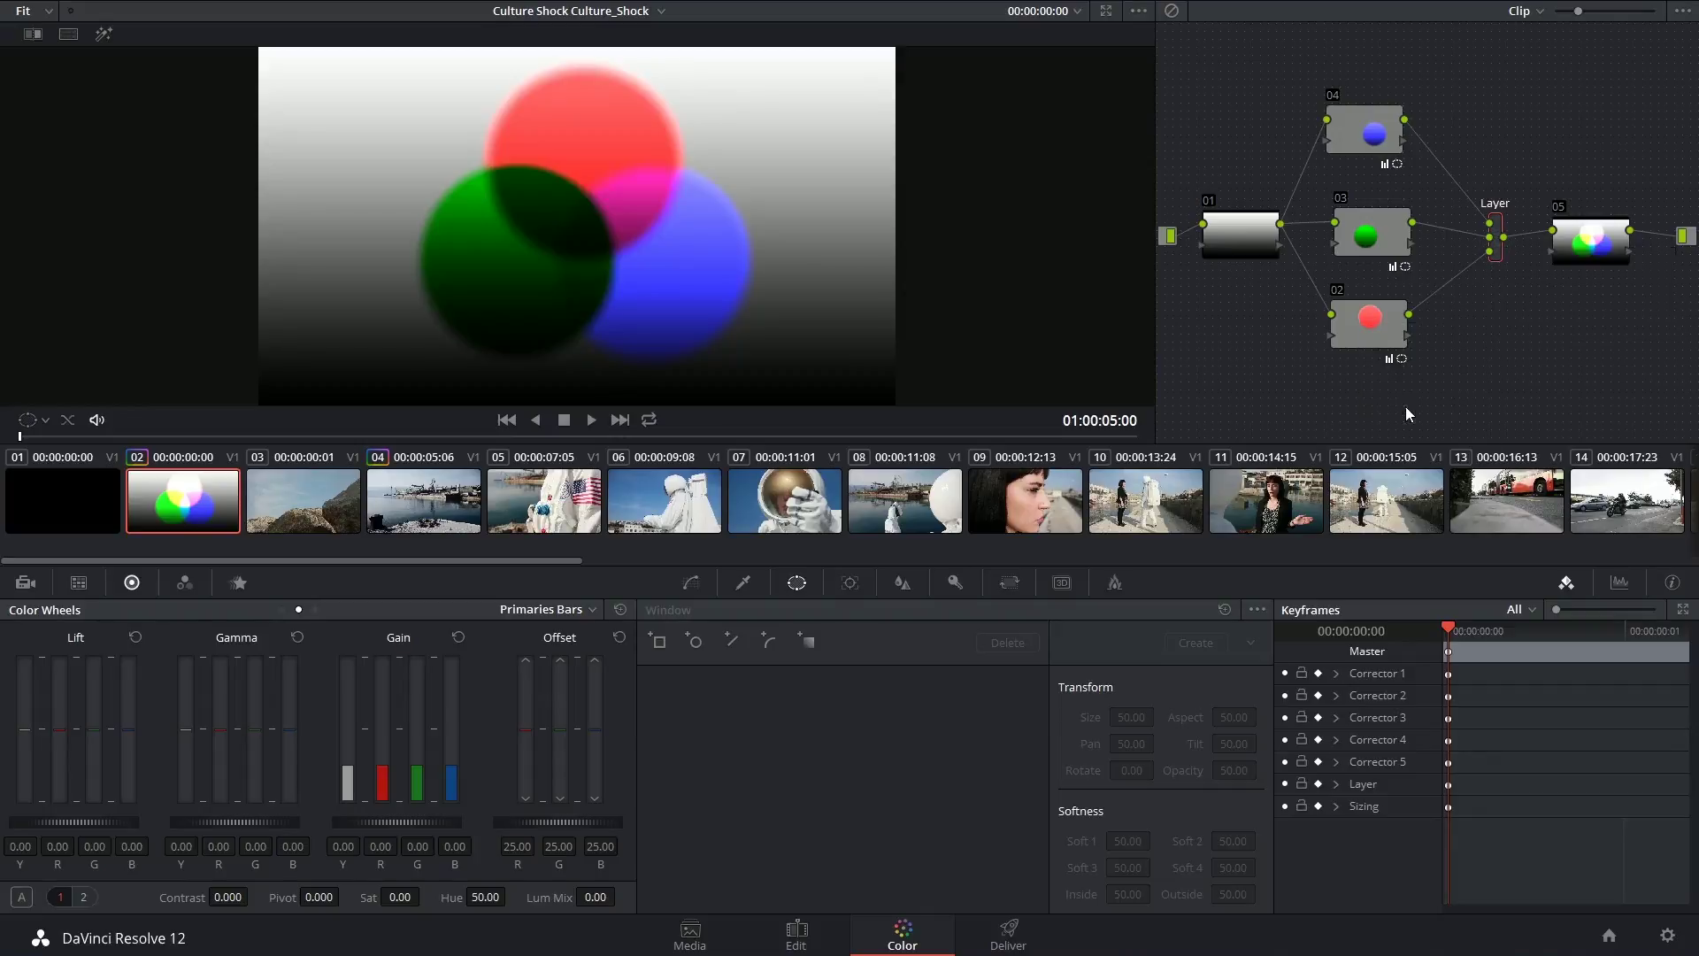
Set the layer mixer's composite mode to Screen.
right_click(1496, 258)
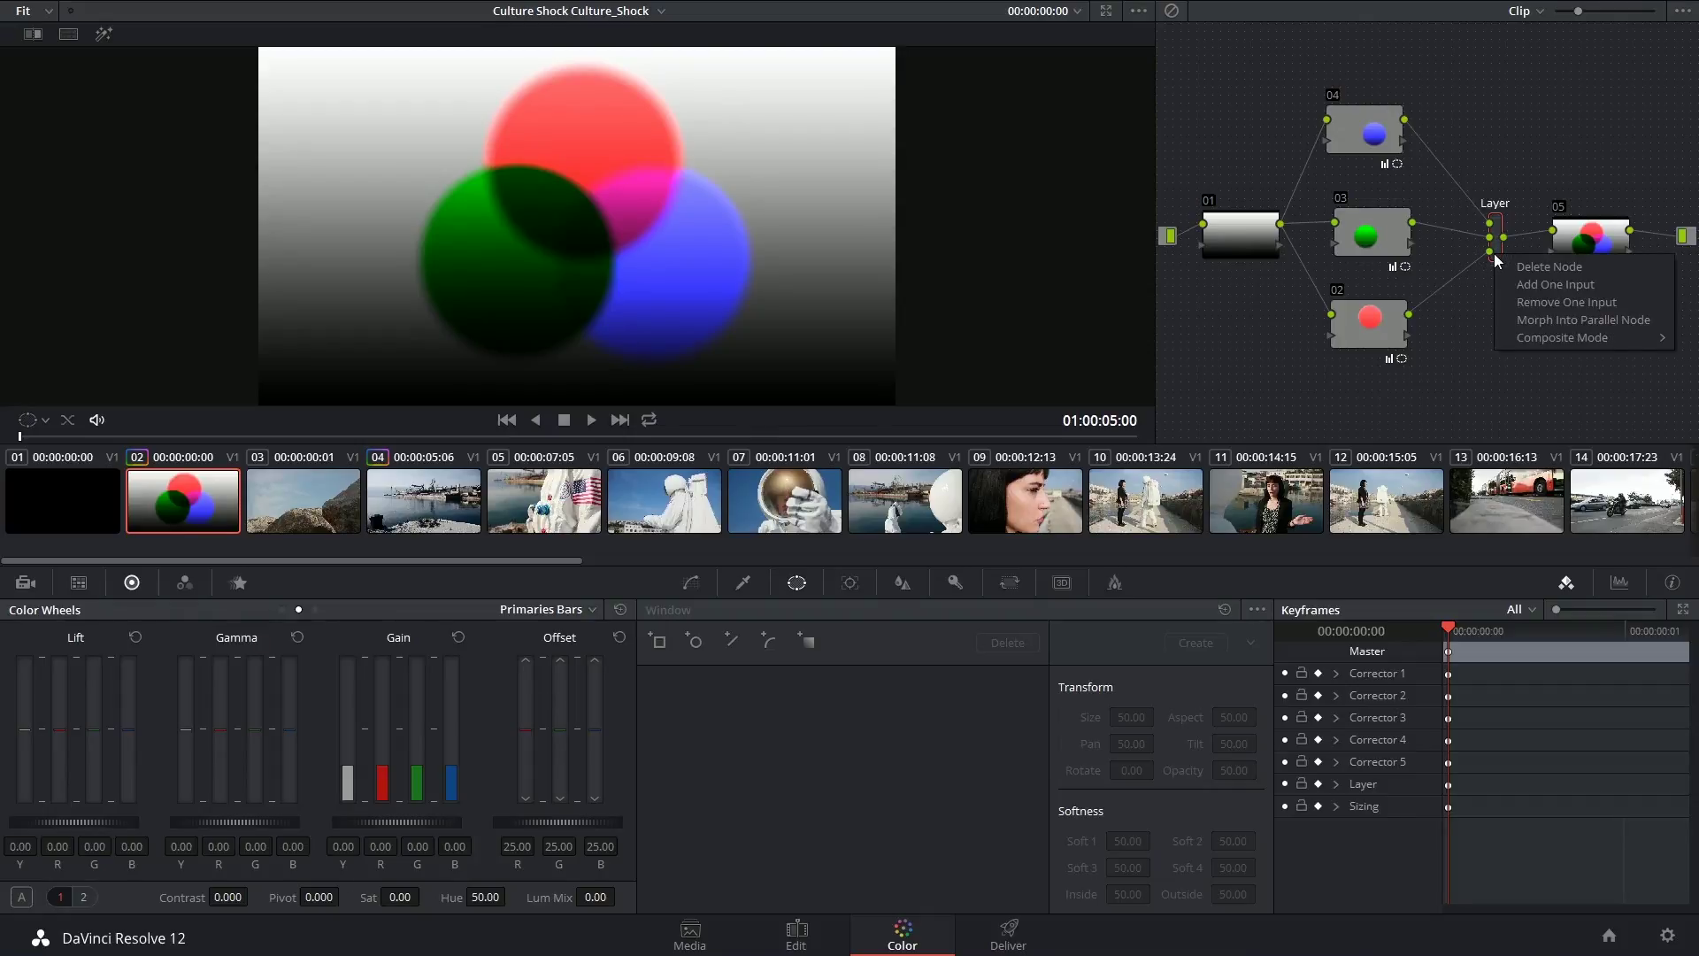
mouse_move(1513, 336)
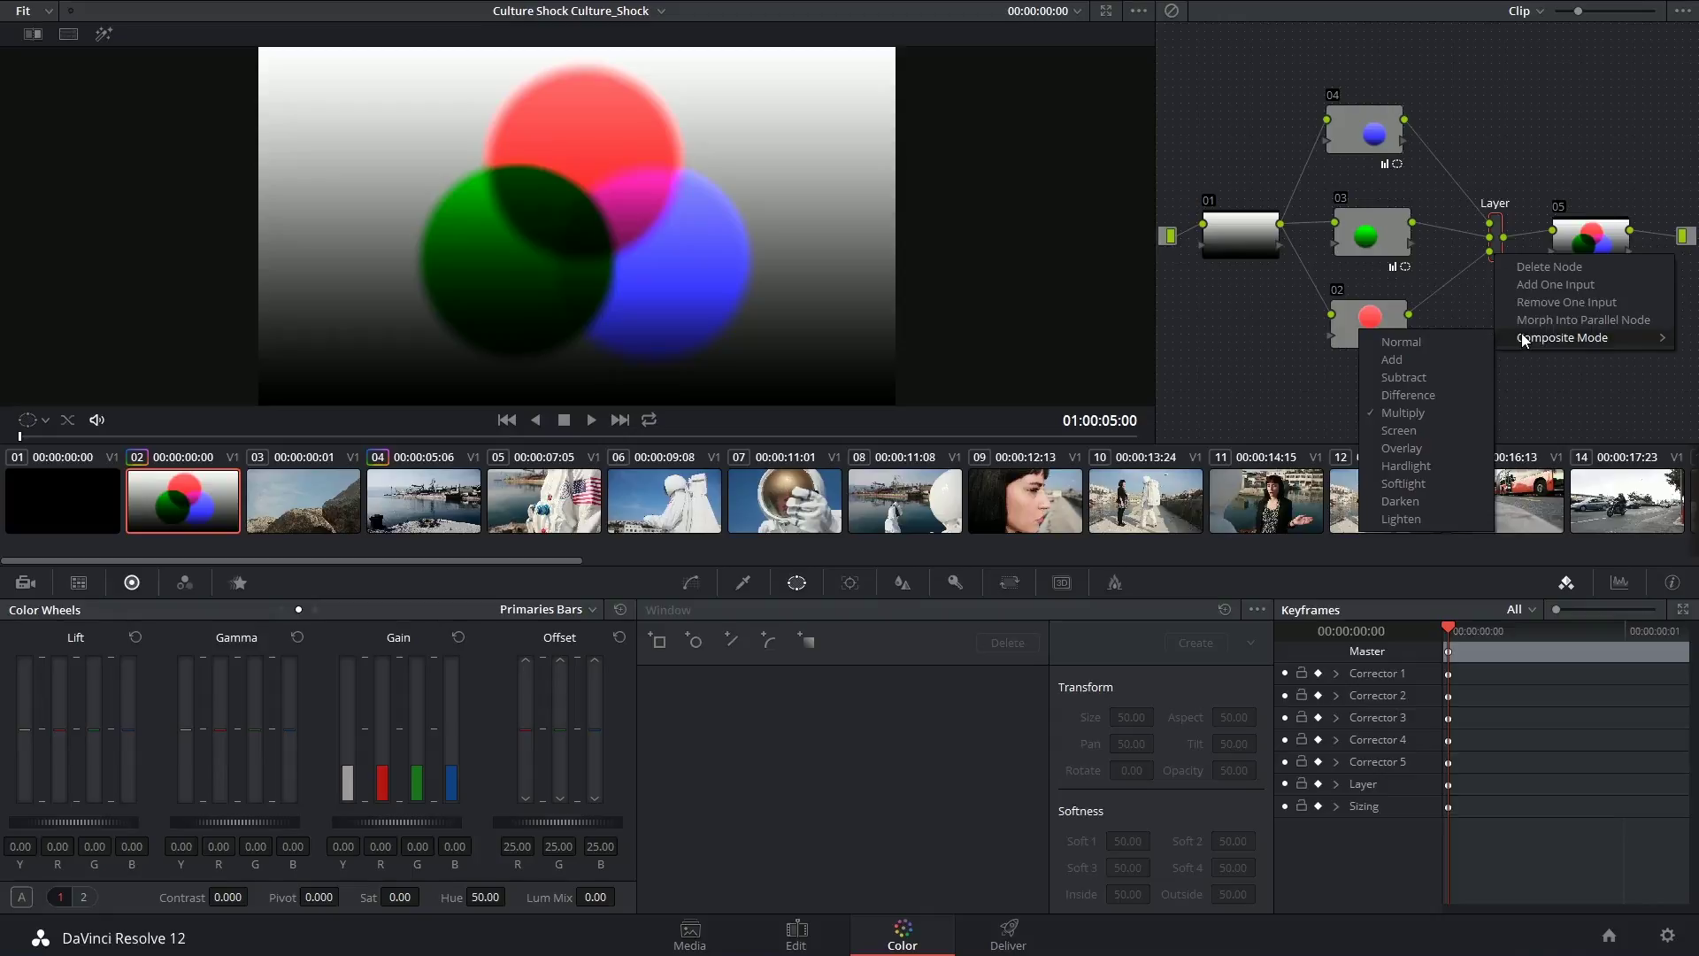
click(1407, 430)
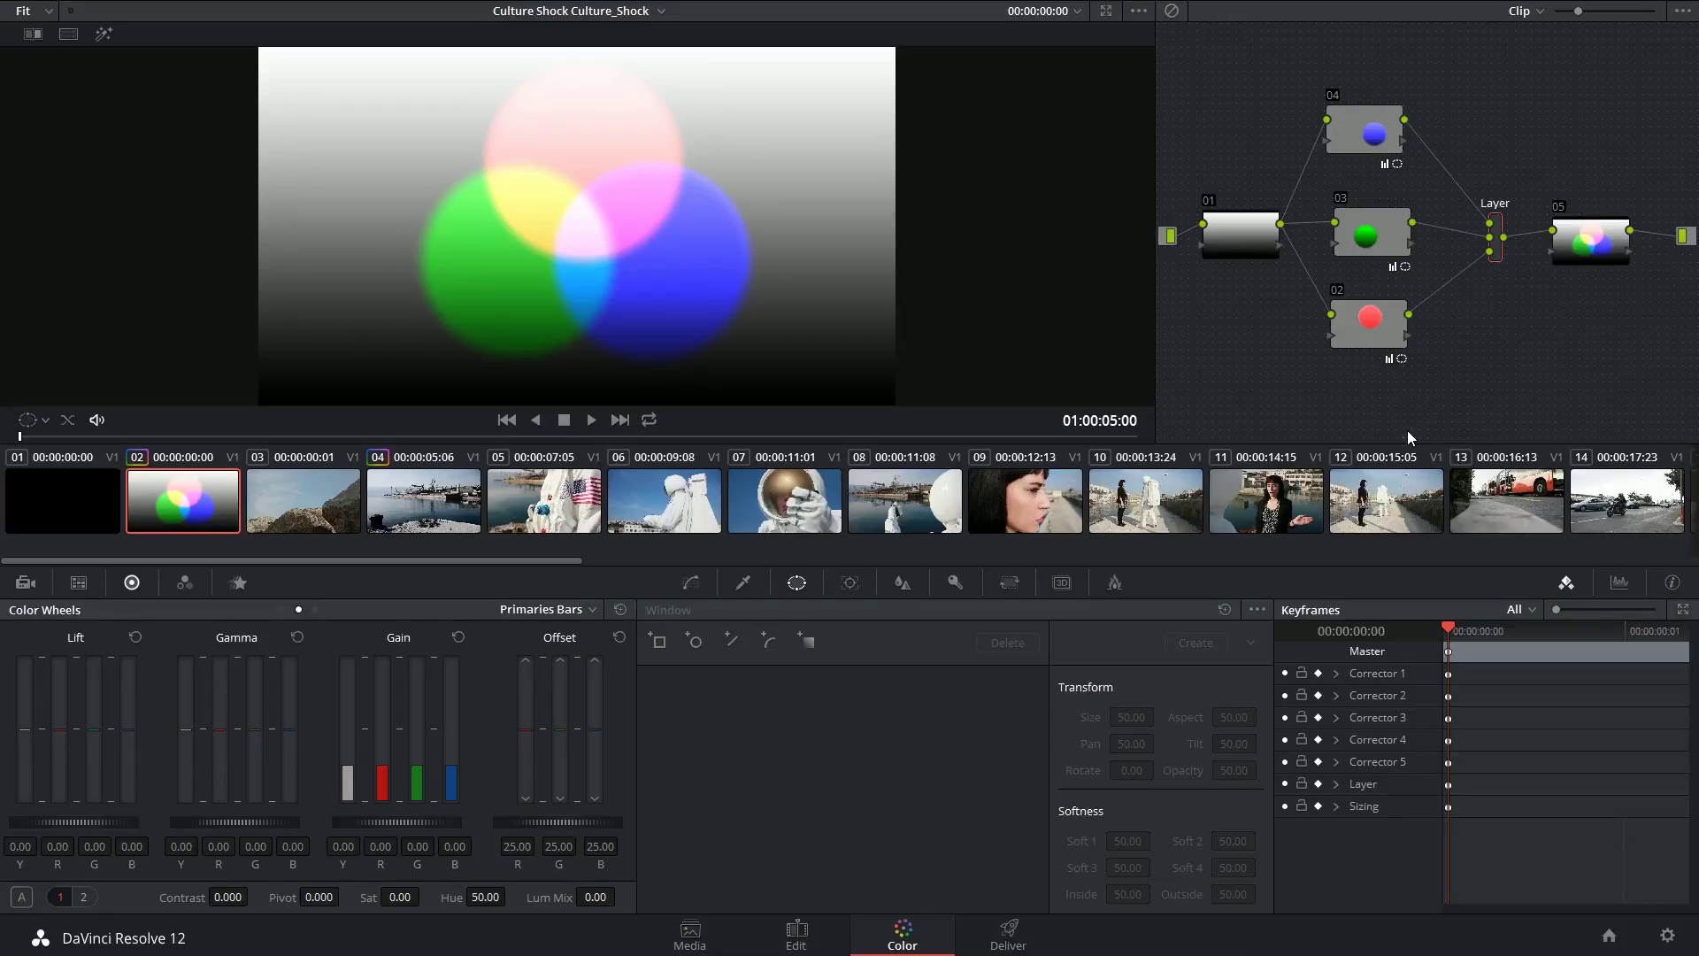